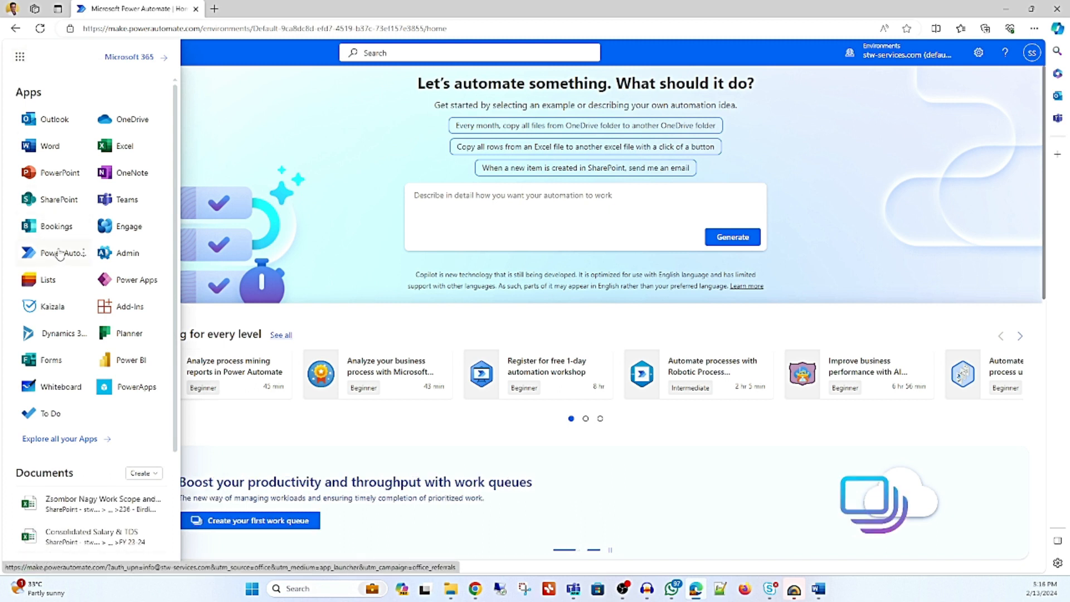
Open Power Automate from the Microsoft 365 apps and go to the AI models of its AI hub.
left_click(60, 254)
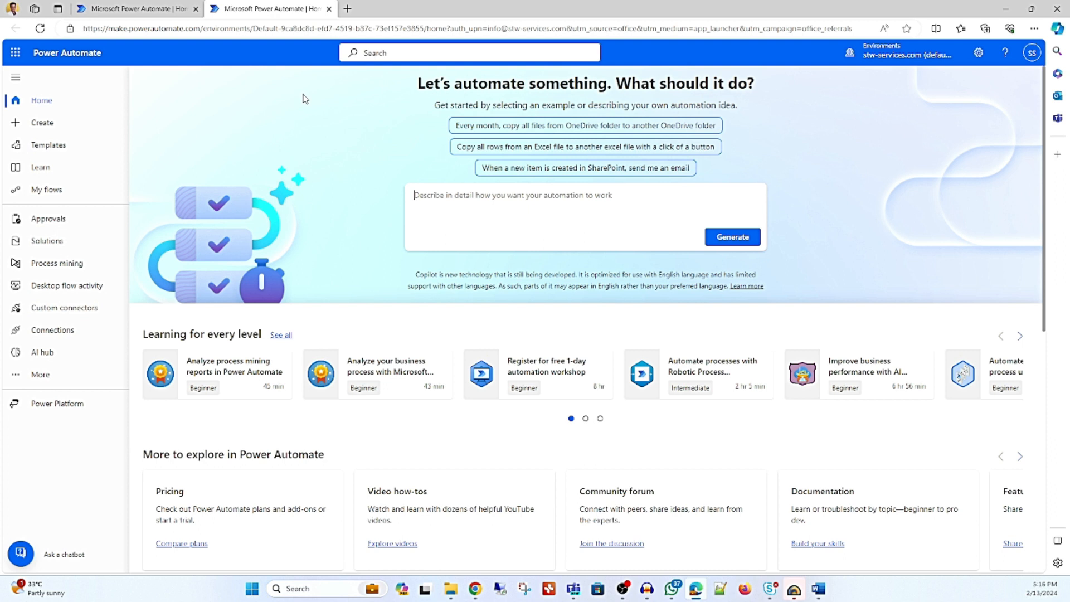
left_click(44, 376)
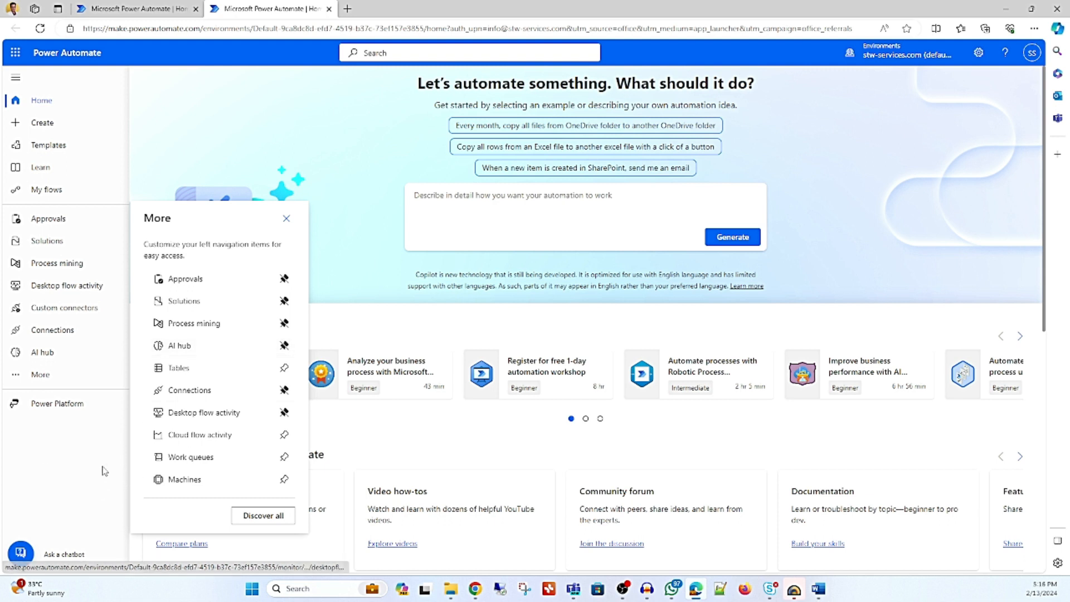
left_click(44, 353)
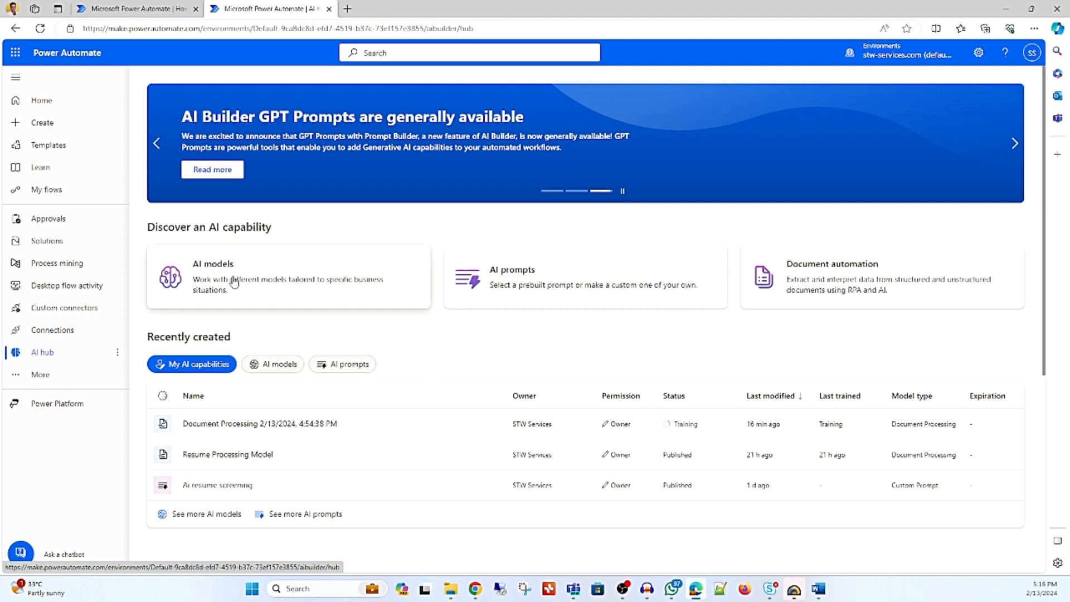
left_click(215, 269)
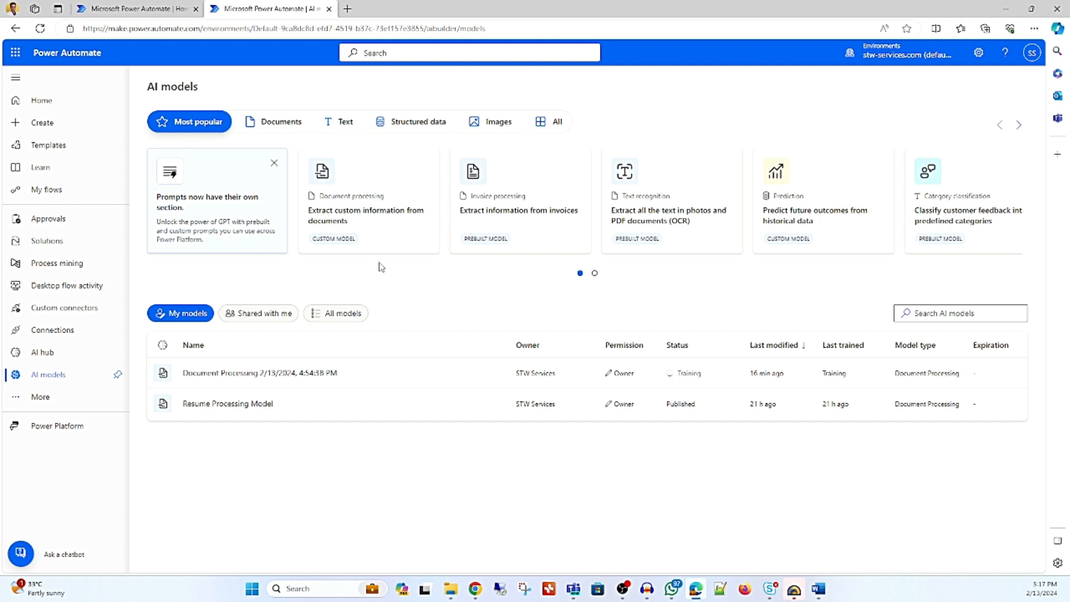
Create a custom model that extracts custom information from documents, with Structured documents as the document type.
left_click(386, 223)
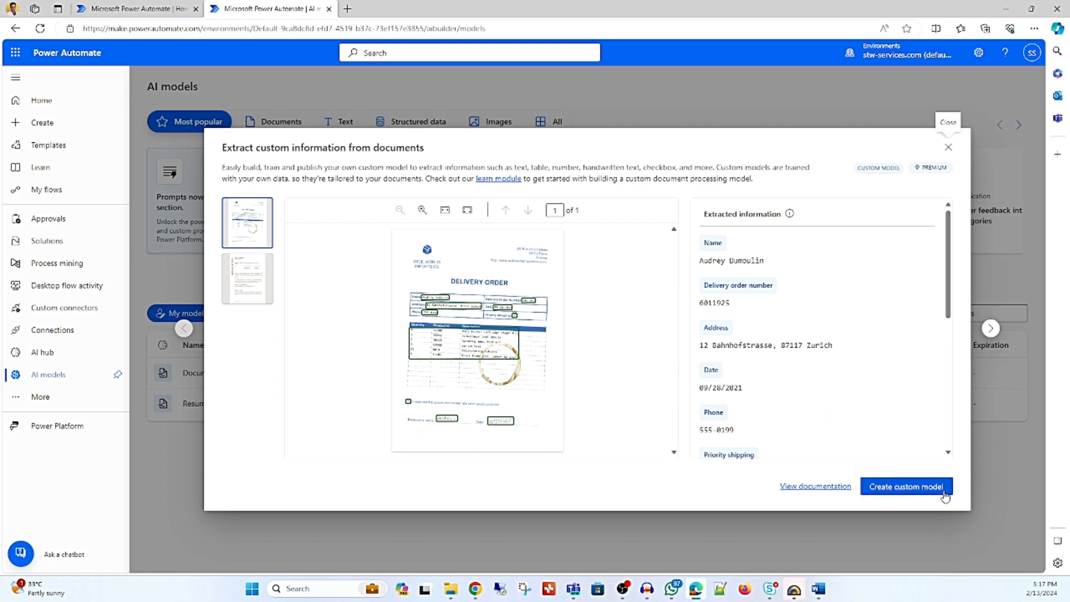
left_click(907, 487)
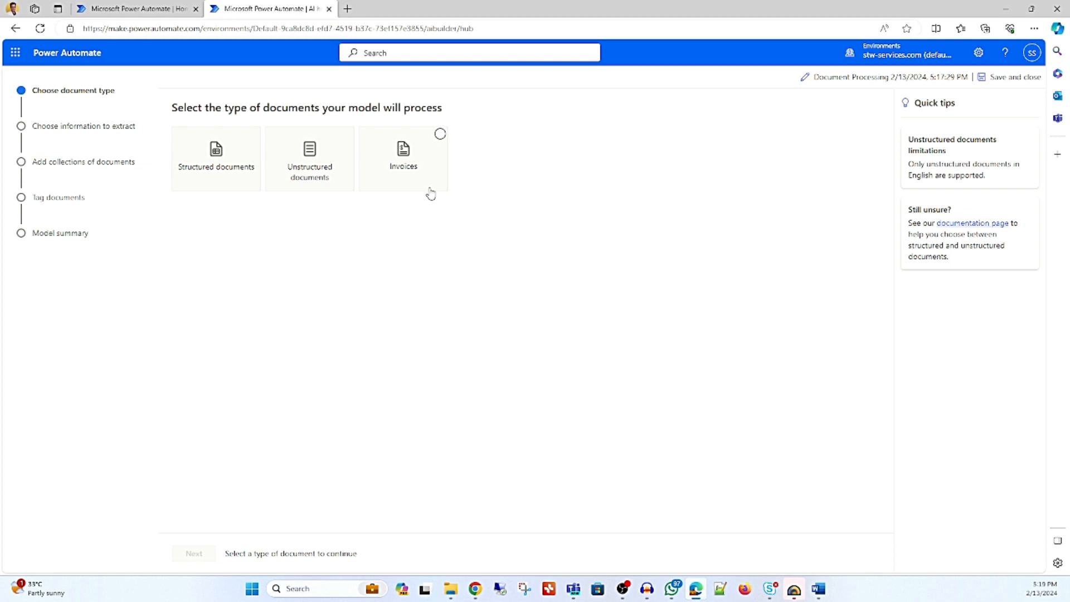
left_click(215, 178)
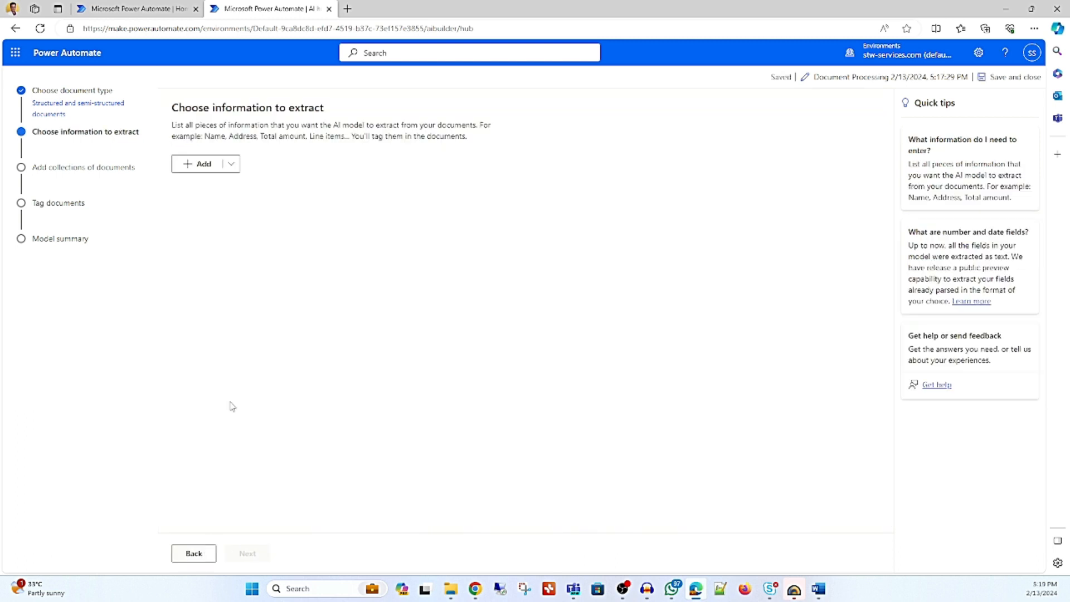
Add a text field called Name to the information the model extracts.
left_click(231, 164)
left_click(246, 184)
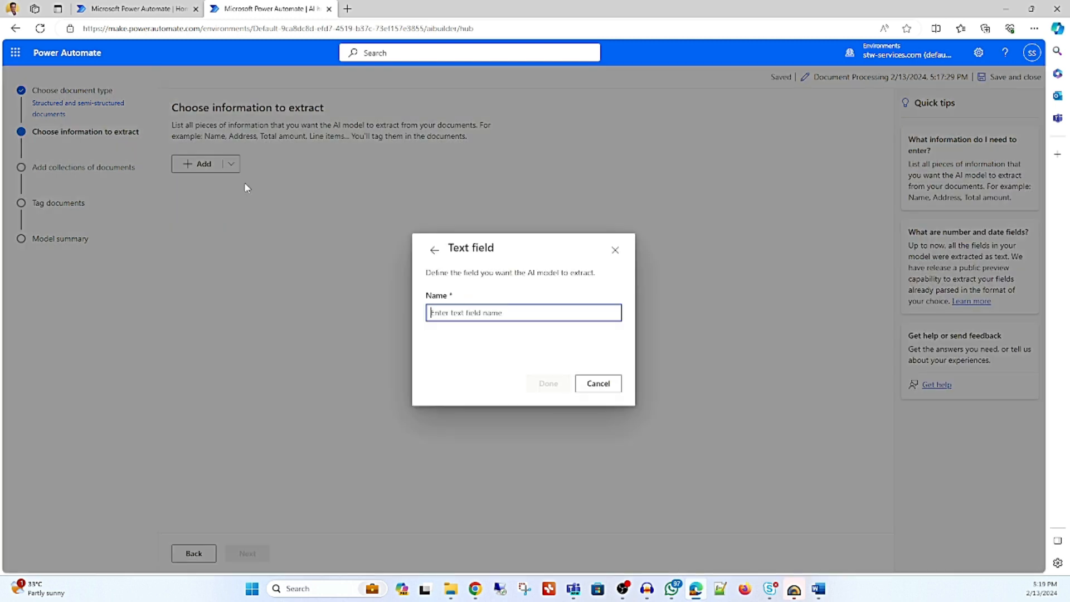
type("Name")
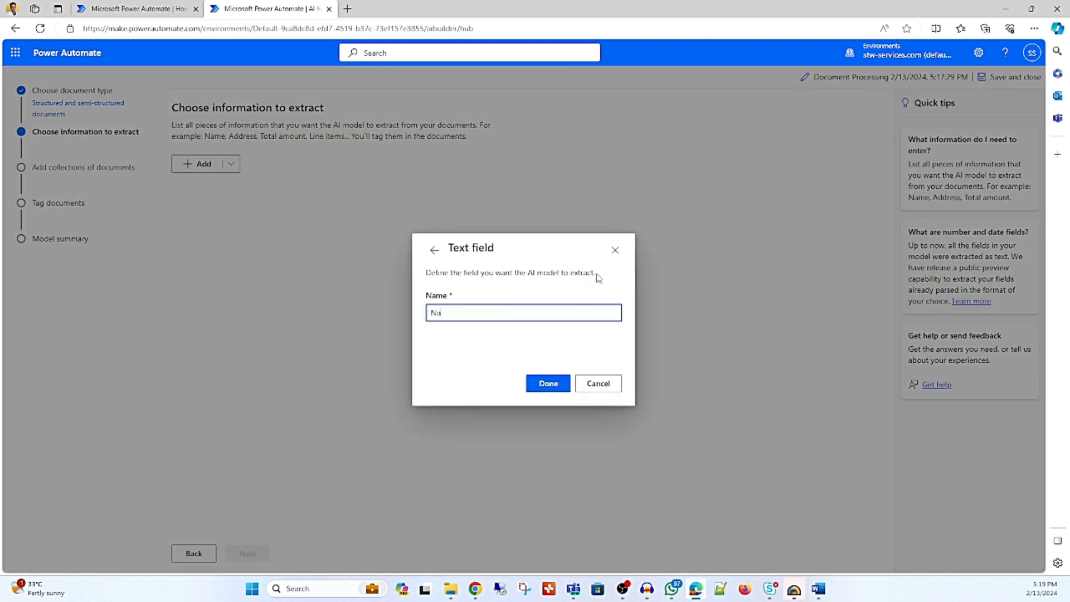
left_click(548, 385)
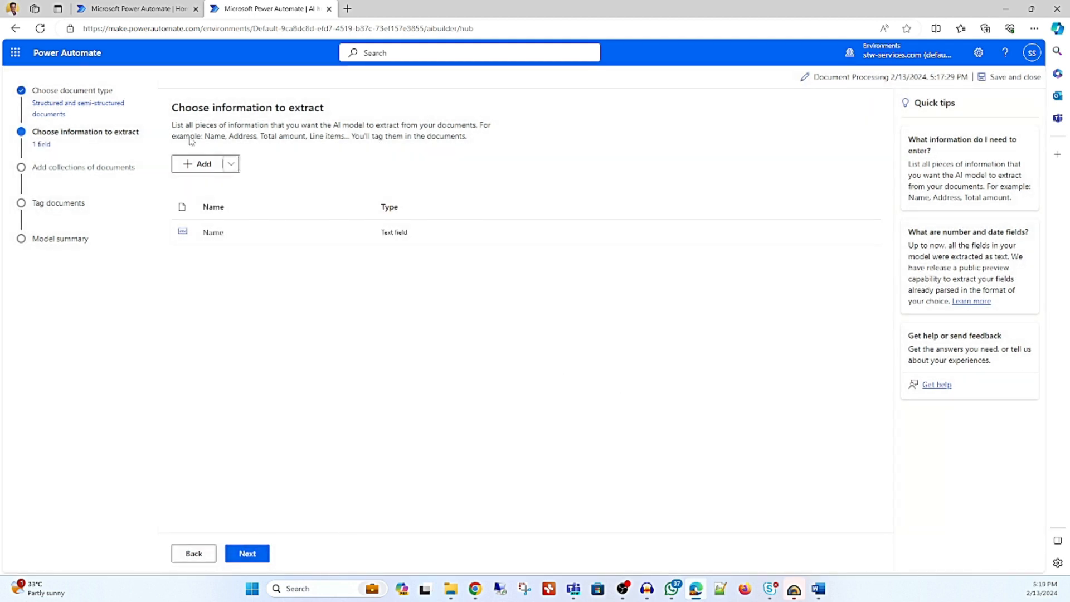
Add a text field called Skills to the information to extract.
left_click(204, 168)
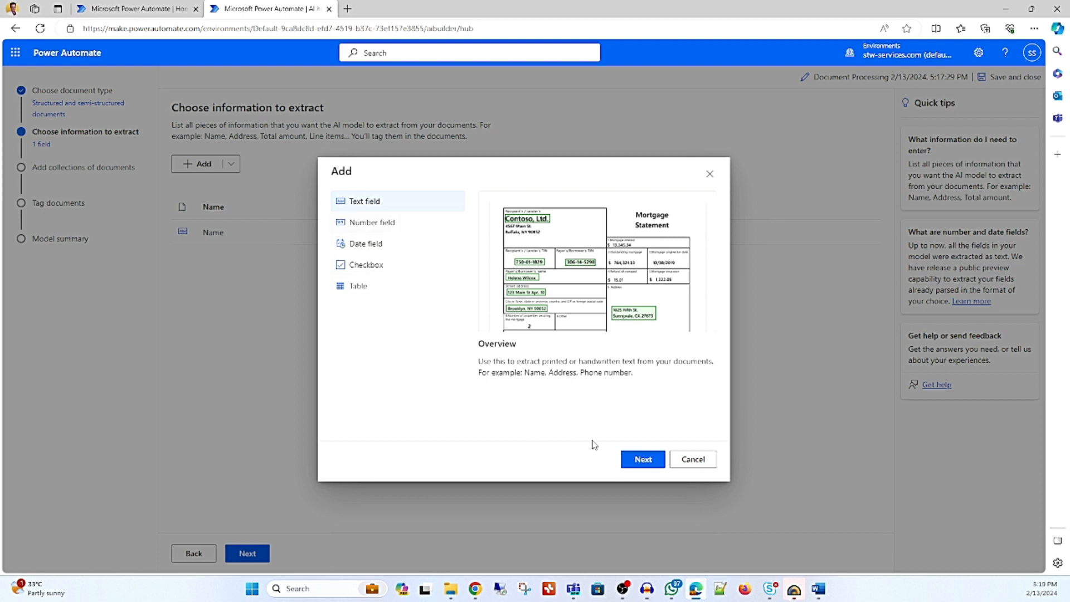
left_click(645, 460)
type("Sala")
key("BackSpace")
key("BackSpace")
key("BackSpace")
type("kills")
left_click(553, 386)
Add a text field called Experience to the information to extract.
left_click(199, 163)
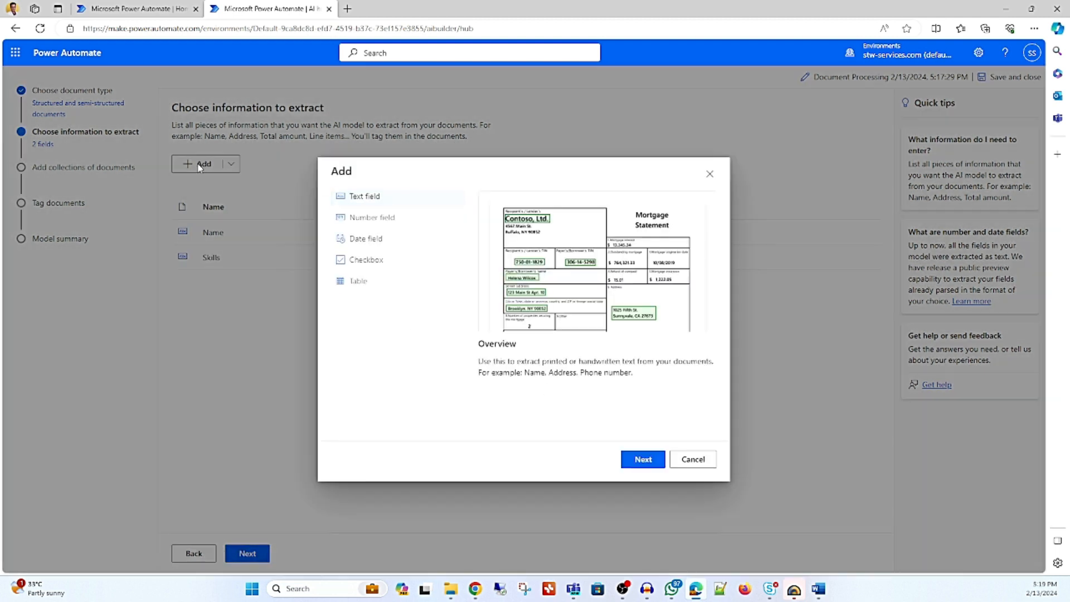
left_click(641, 459)
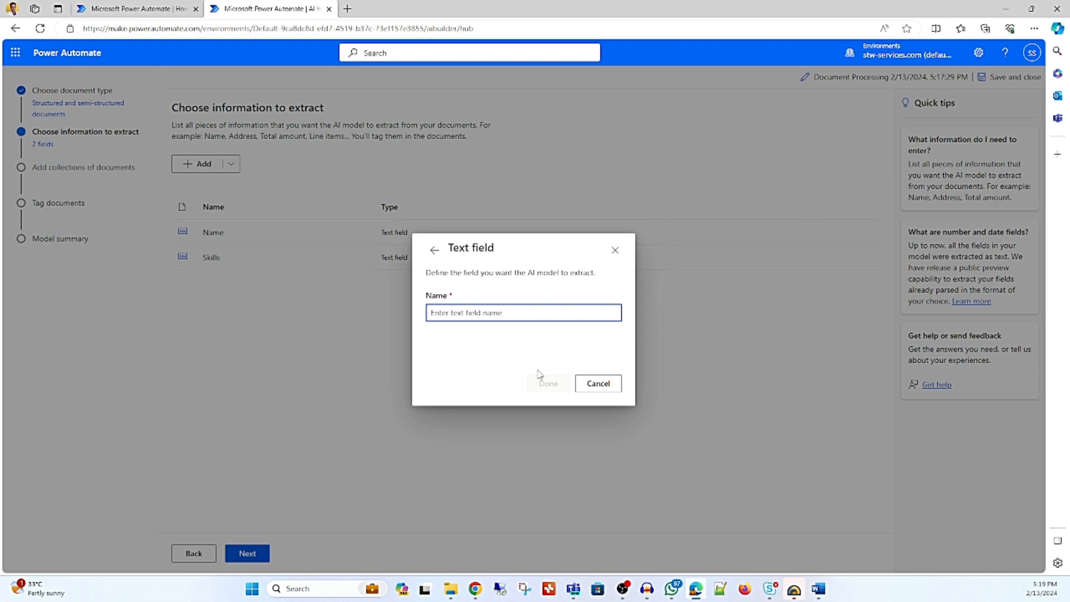
type("Experience")
left_click(547, 383)
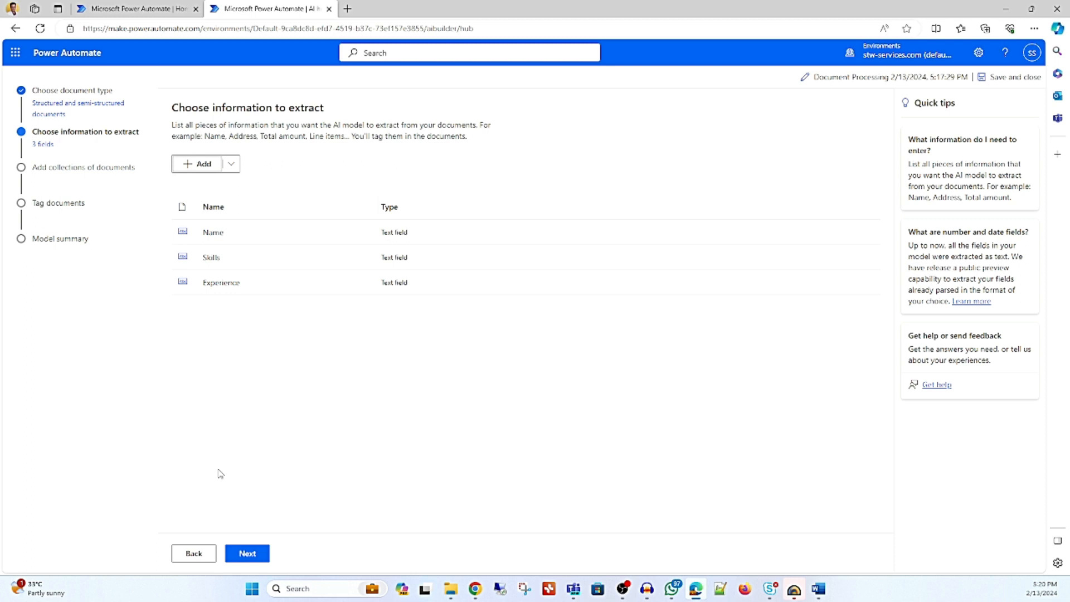
Continue to the document collections, create a new collection, and choose My device as the source of its documents.
left_click(247, 553)
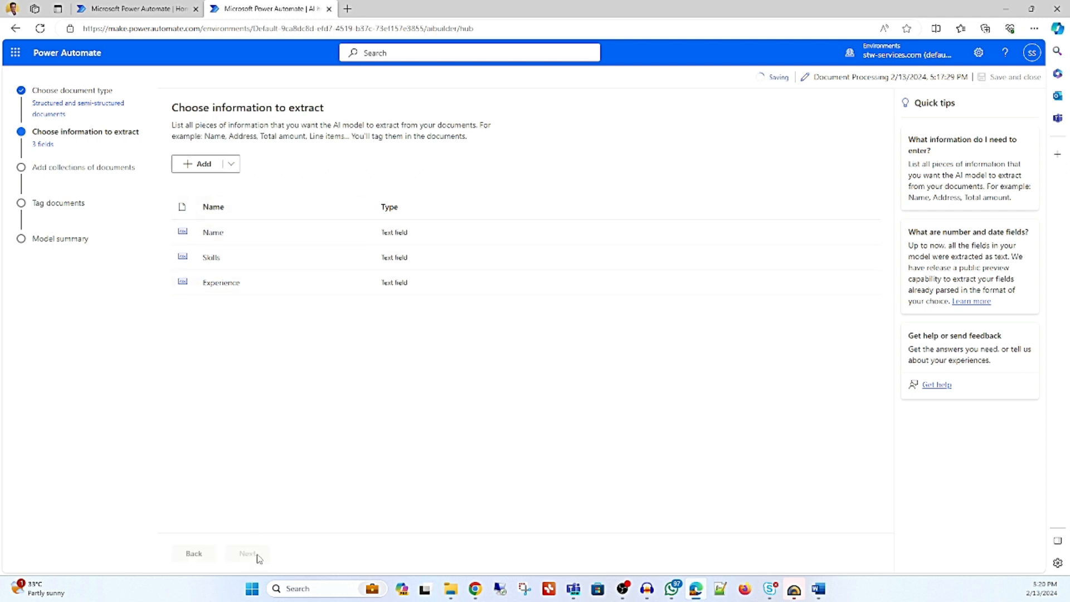
left_click(221, 178)
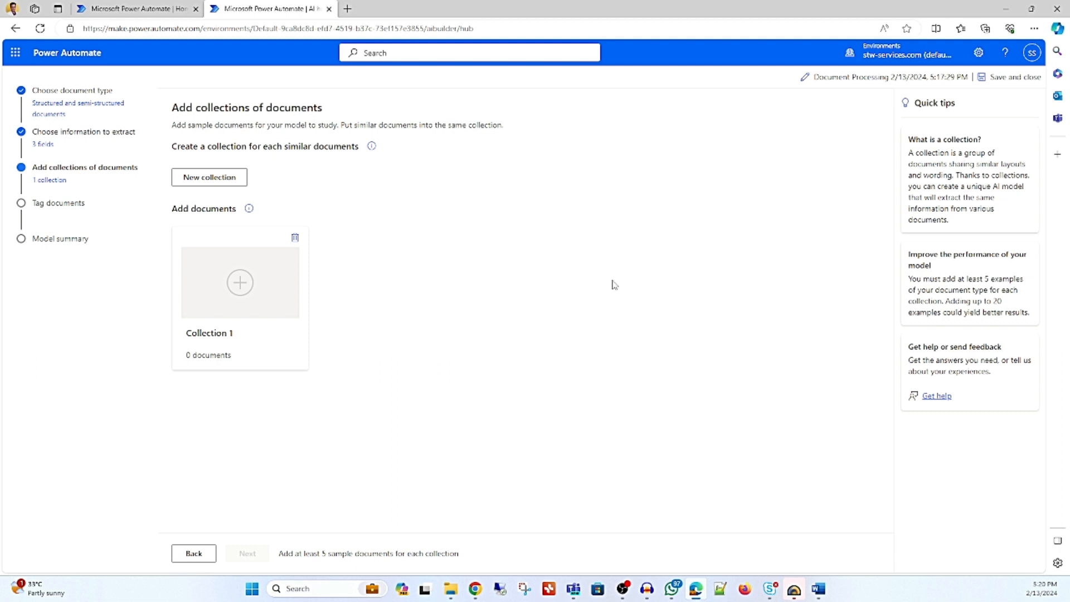
left_click(249, 301)
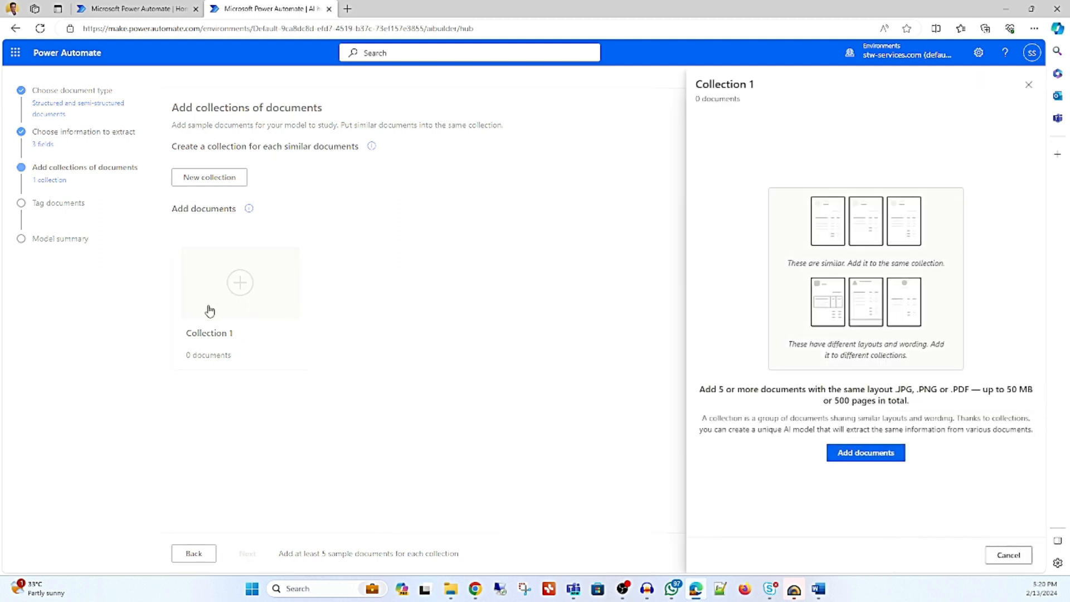
left_click(859, 456)
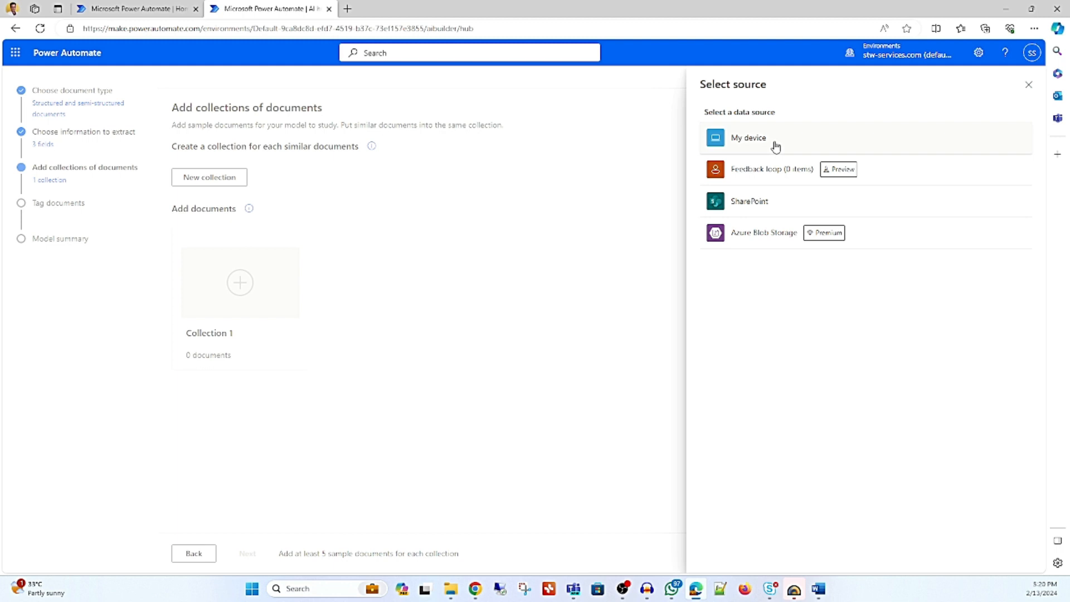
left_click(776, 146)
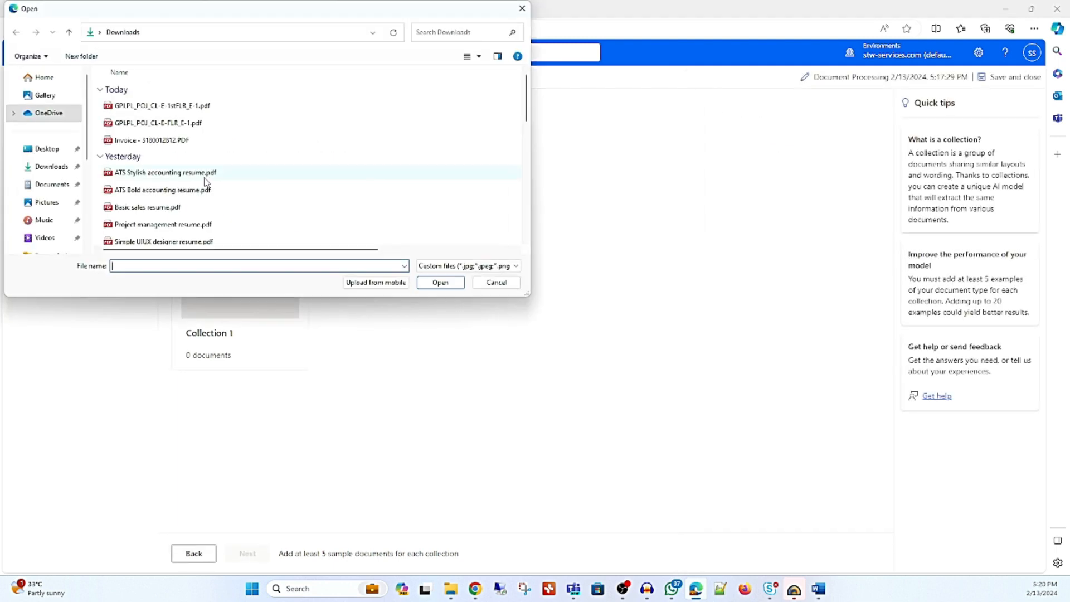
Upload the ATS Stylish accounting, ATS Bold accounting, Basic sales, Project management and Simple UIUX designer resume PDFs to Collection 1.
left_click(181, 174)
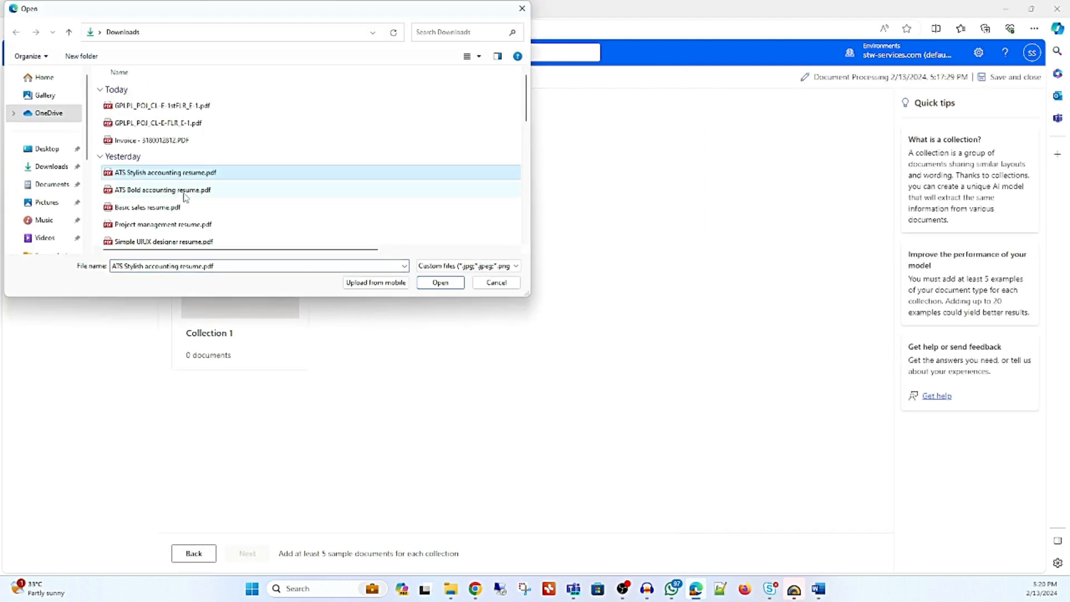
left_click(185, 195, "ctrl")
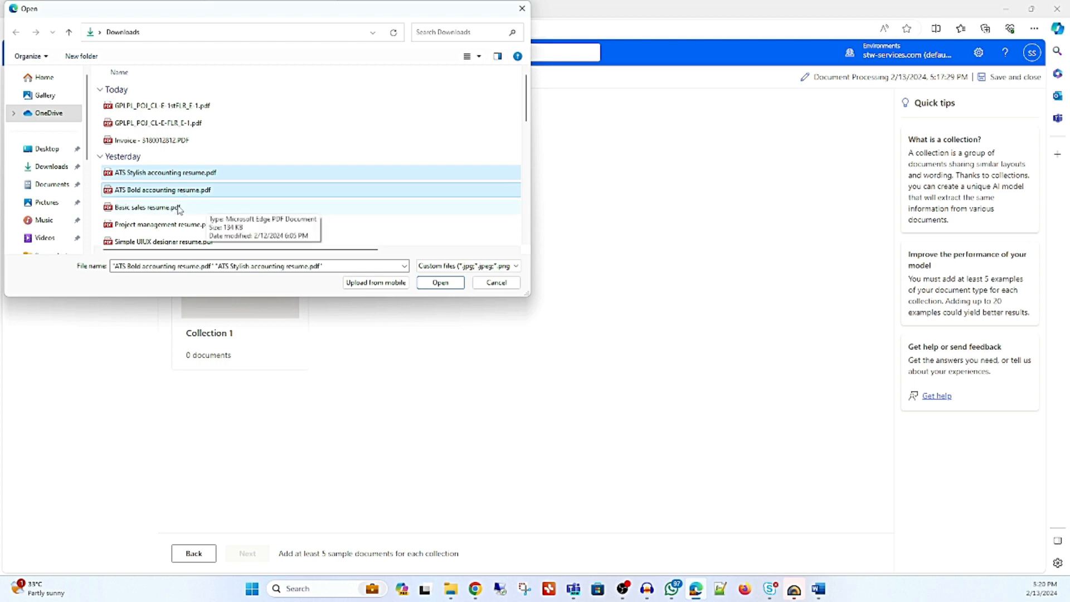
left_click(179, 210, "ctrl")
left_click(195, 224, "ctrl")
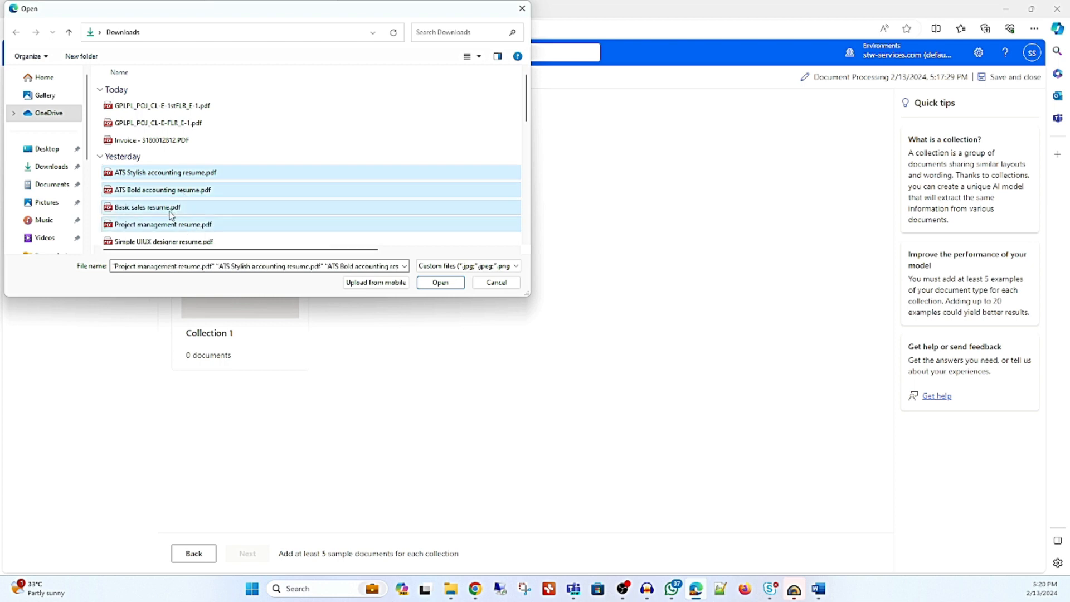
scroll(219, 194, "down", 1)
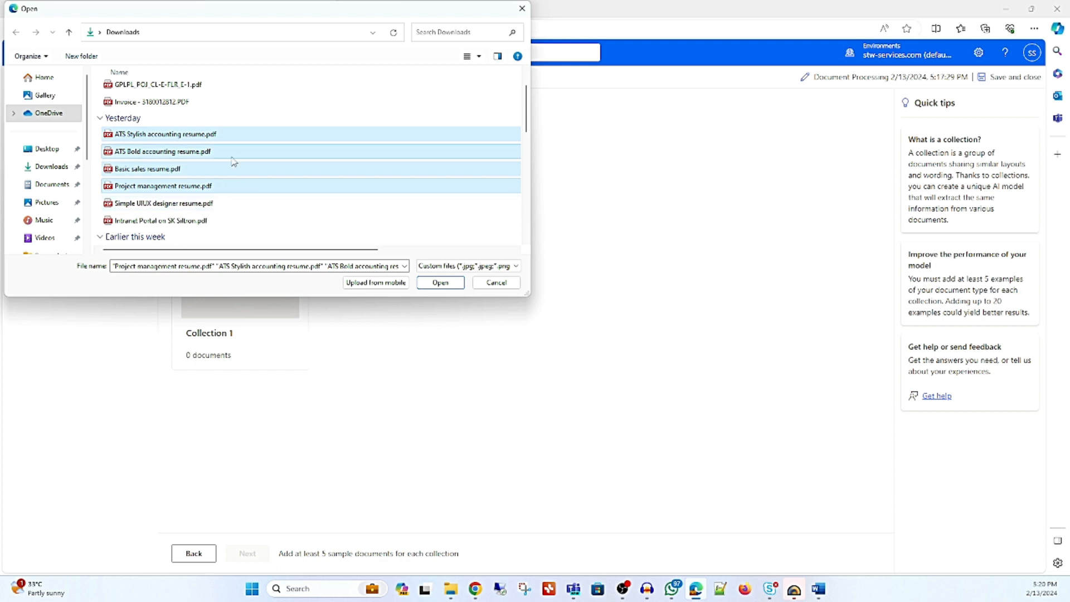
left_click(194, 204, "ctrl")
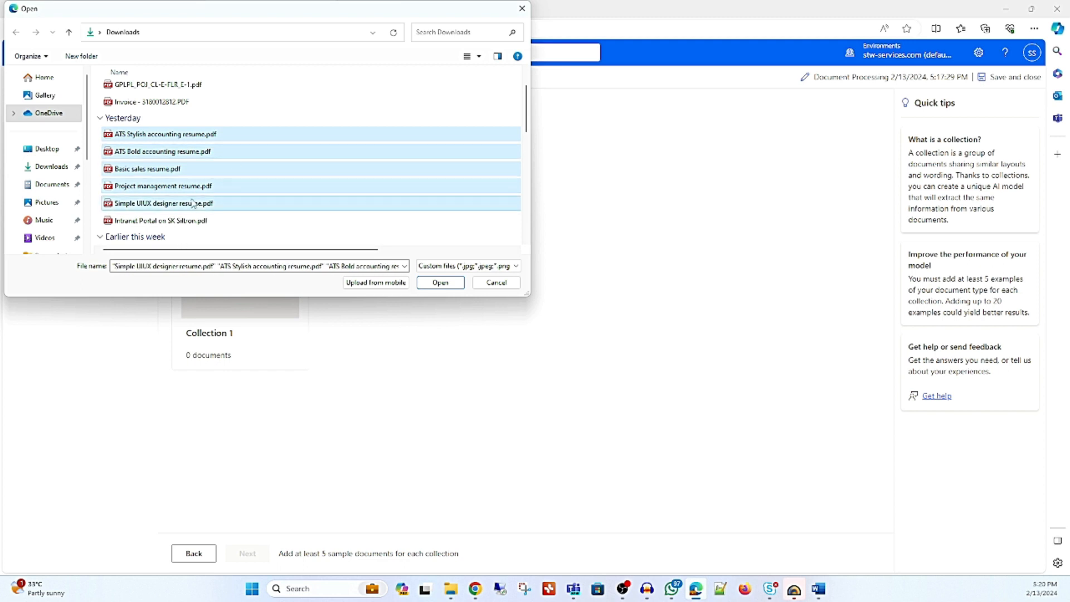
left_click(446, 285)
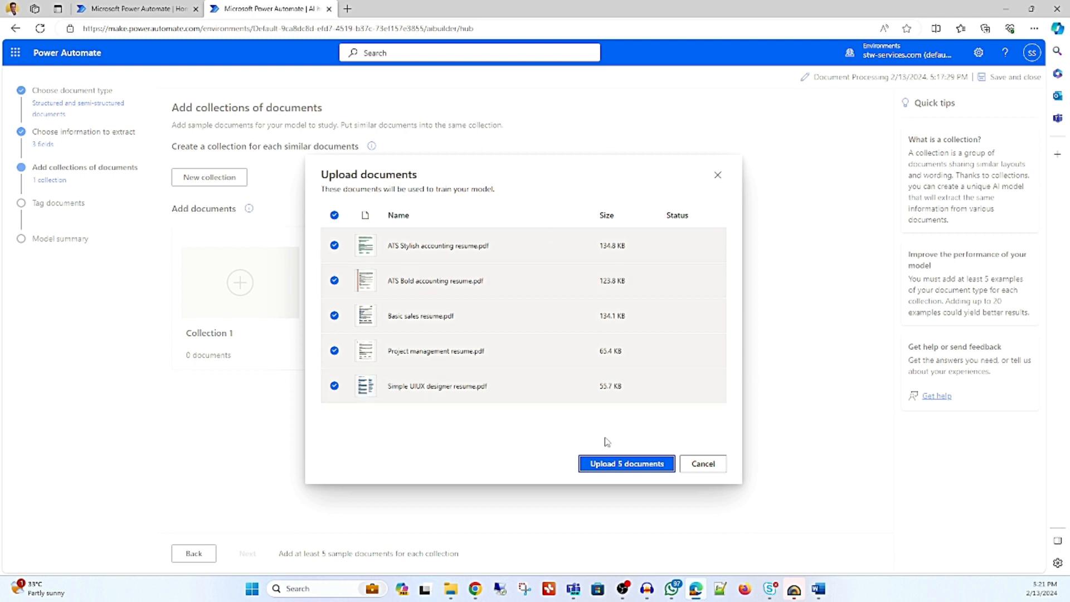
left_click(610, 464)
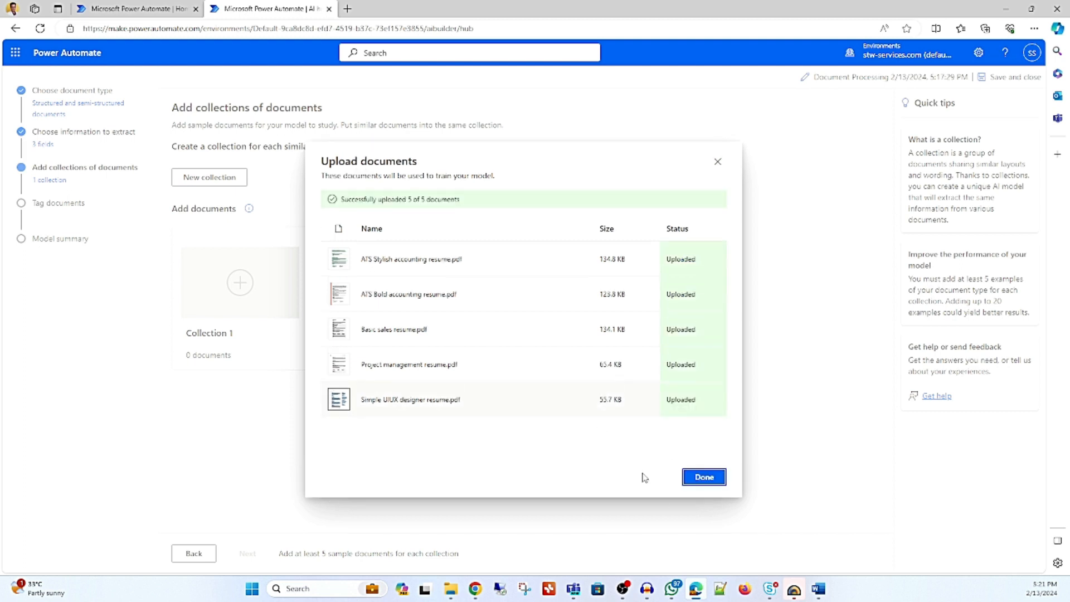
left_click(704, 476)
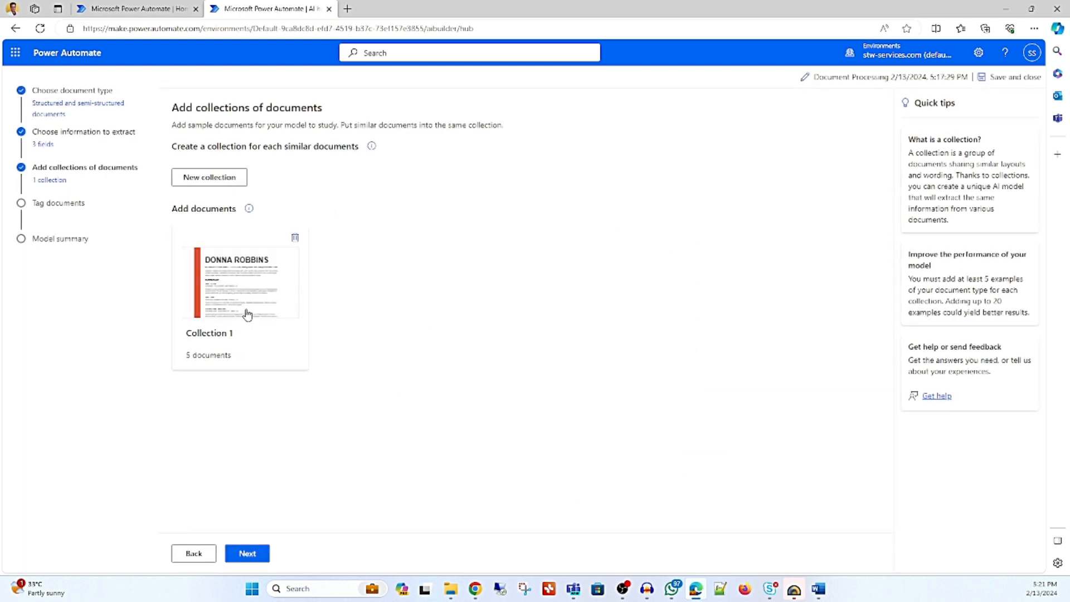
Continue to document tagging and tag the candidate's name heading in the ATS Bold accounting resume as the Name field.
left_click(247, 553)
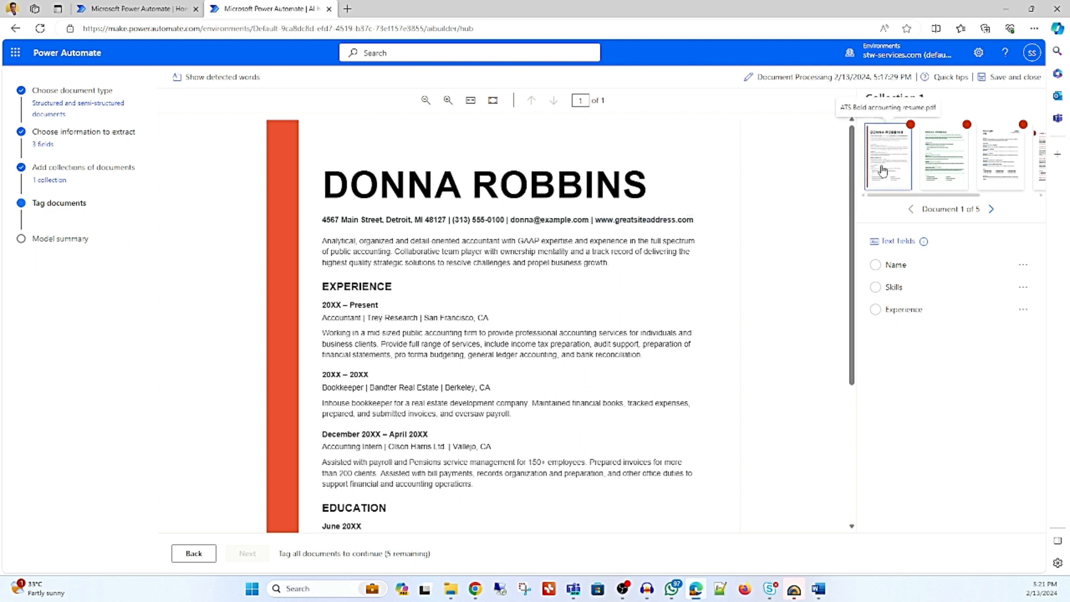
left_click_drag(334, 181, 644, 190)
left_click(445, 284)
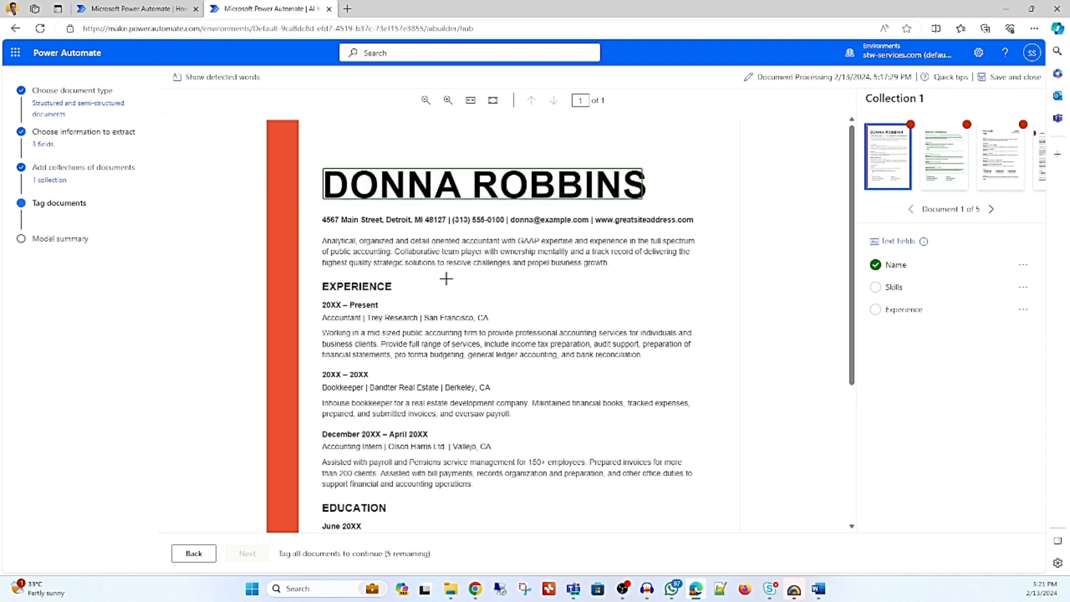
Tag the whole EXPERIENCE section of the first resume, heading included, as the Experience field.
scroll(458, 279, "down", 1)
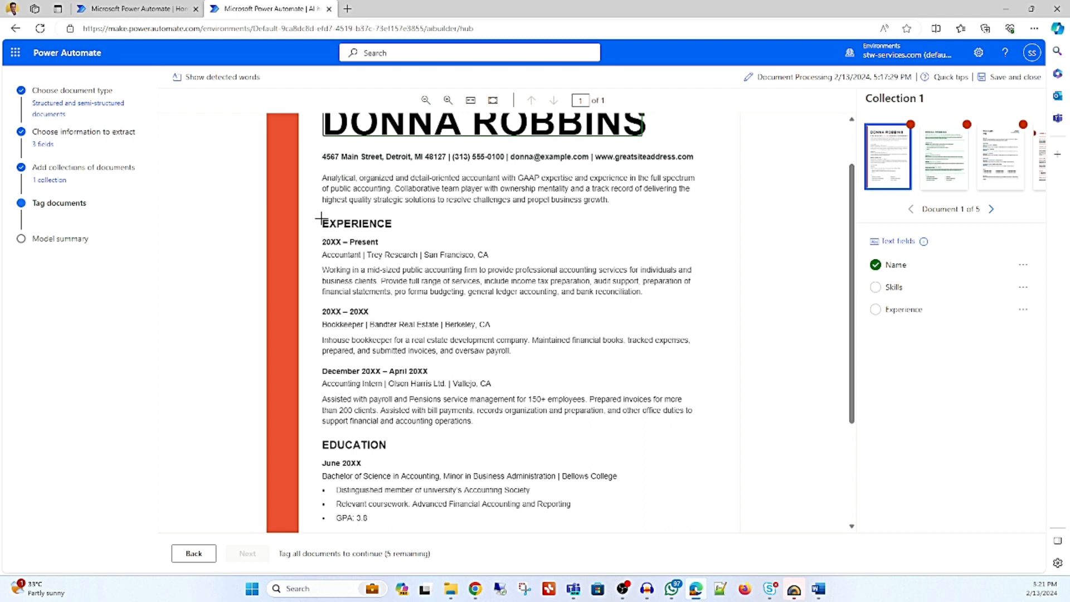
left_click_drag(323, 217, 703, 432)
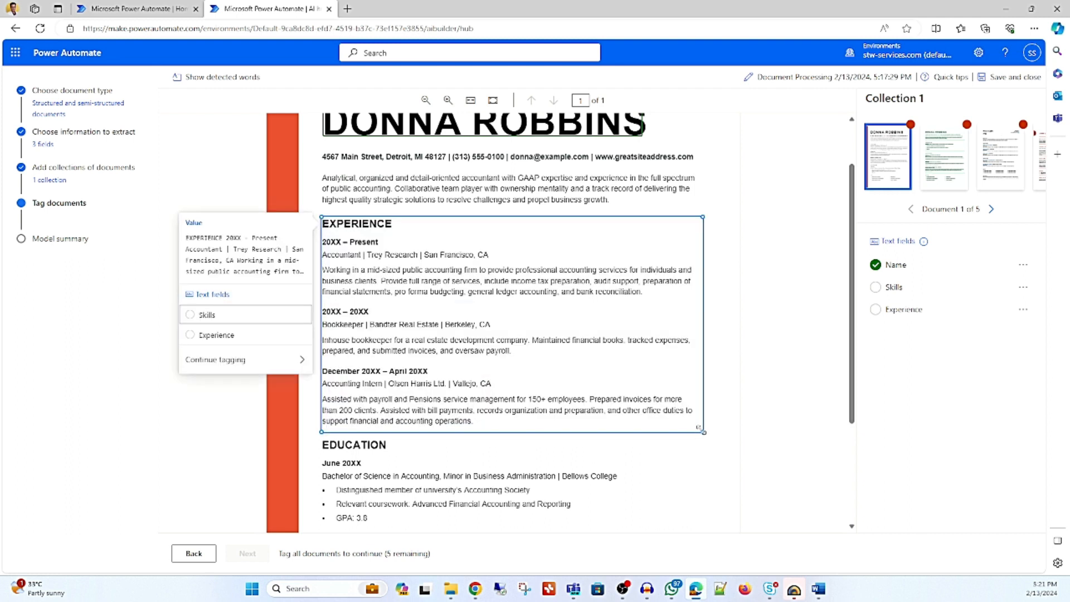
left_click(254, 342)
Tag the SKILLS section with both bullet columns in the first resume as the Skills field.
scroll(516, 338, "down", 3)
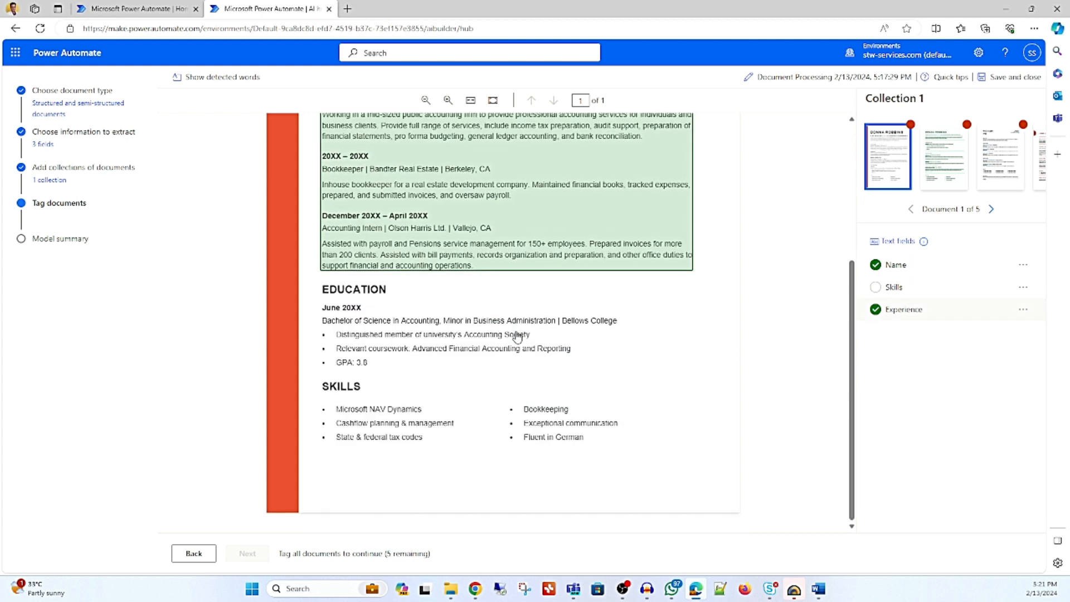
left_click_drag(315, 377, 664, 460)
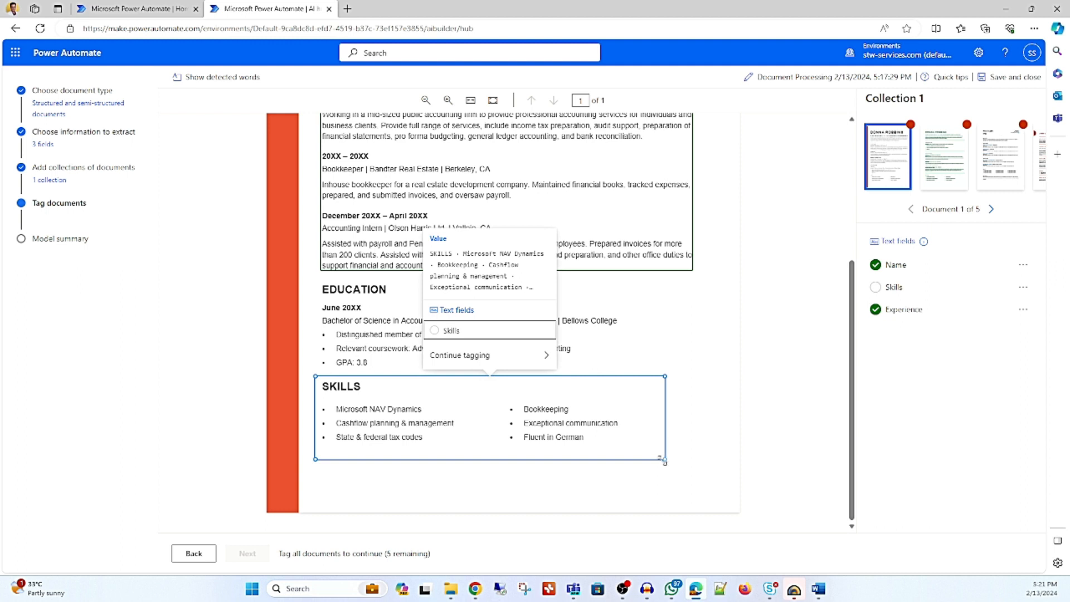
left_click(455, 331)
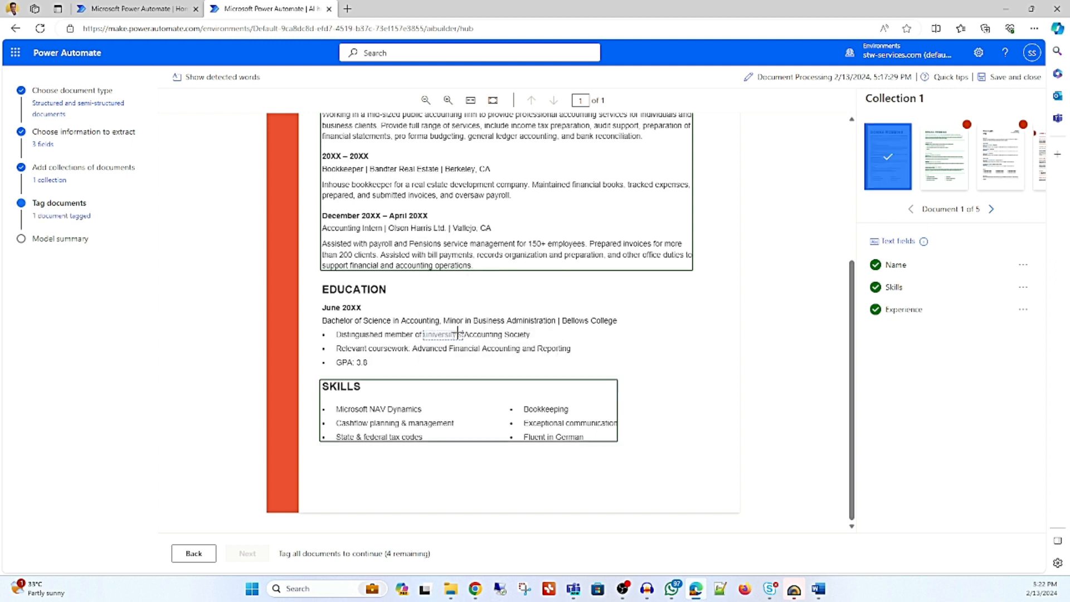
scroll(429, 223, "up", 4)
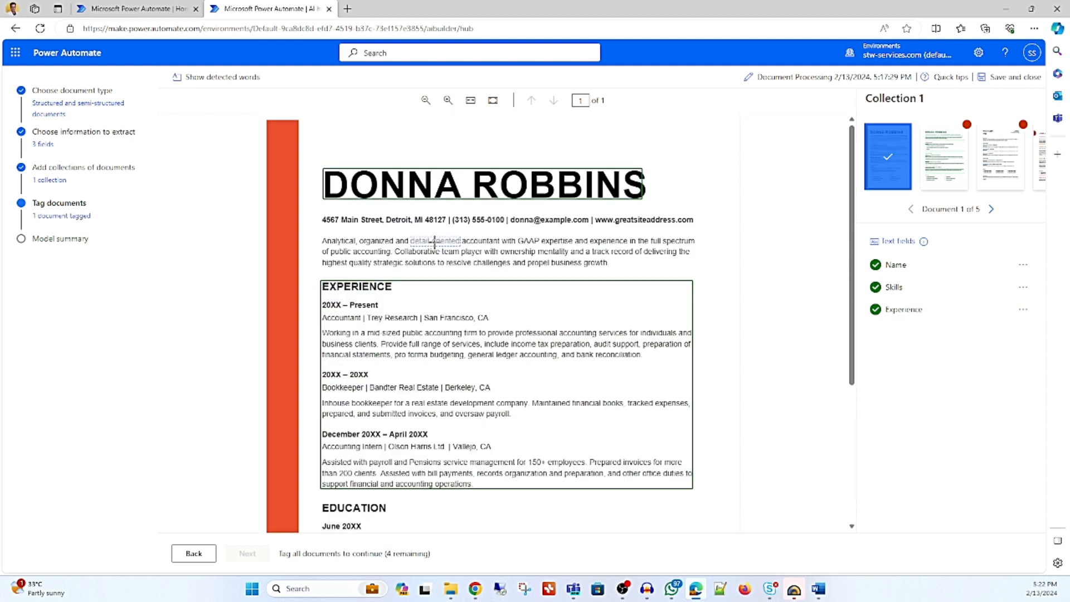
Switch to the ATS Stylish accounting resume and tag the candidate's name heading as the Name field.
scroll(430, 304, "down", 4)
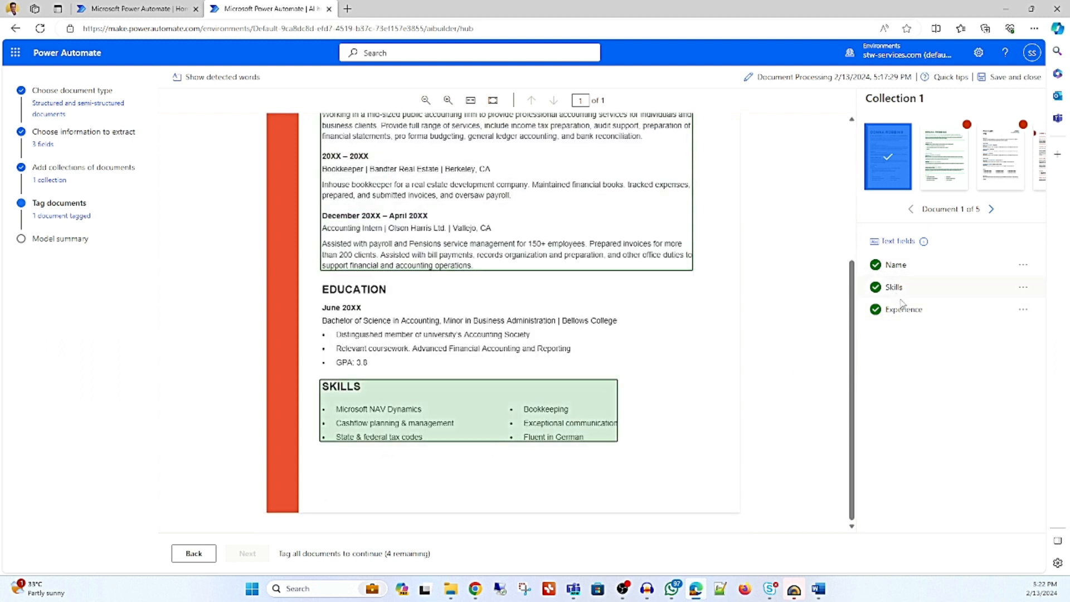
left_click(944, 172)
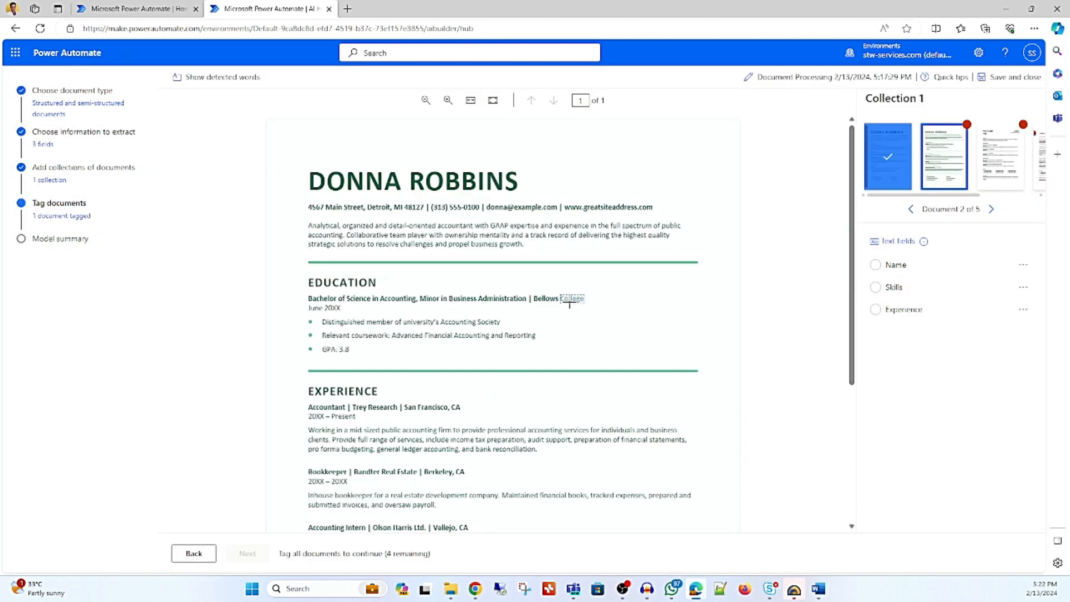
left_click_drag(299, 163, 555, 195)
left_click(397, 275)
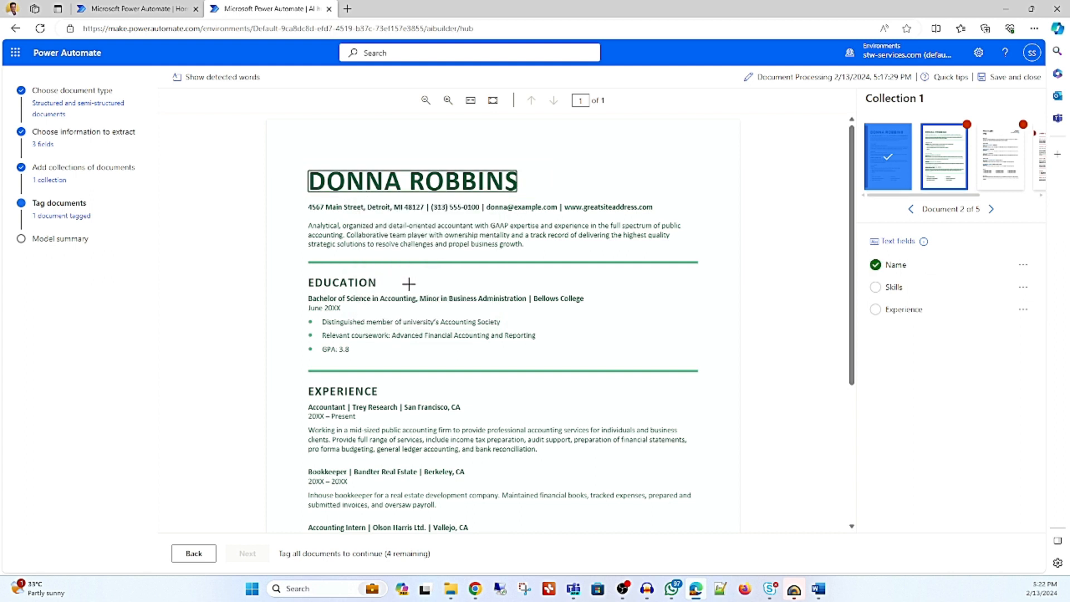
Tag the whole EXPERIENCE section as Experience and the SKILLS section with both bullet columns as Skills in the second resume.
scroll(398, 276, "down", 1)
scroll(351, 296, "down", 2)
left_click_drag(298, 187, 725, 383)
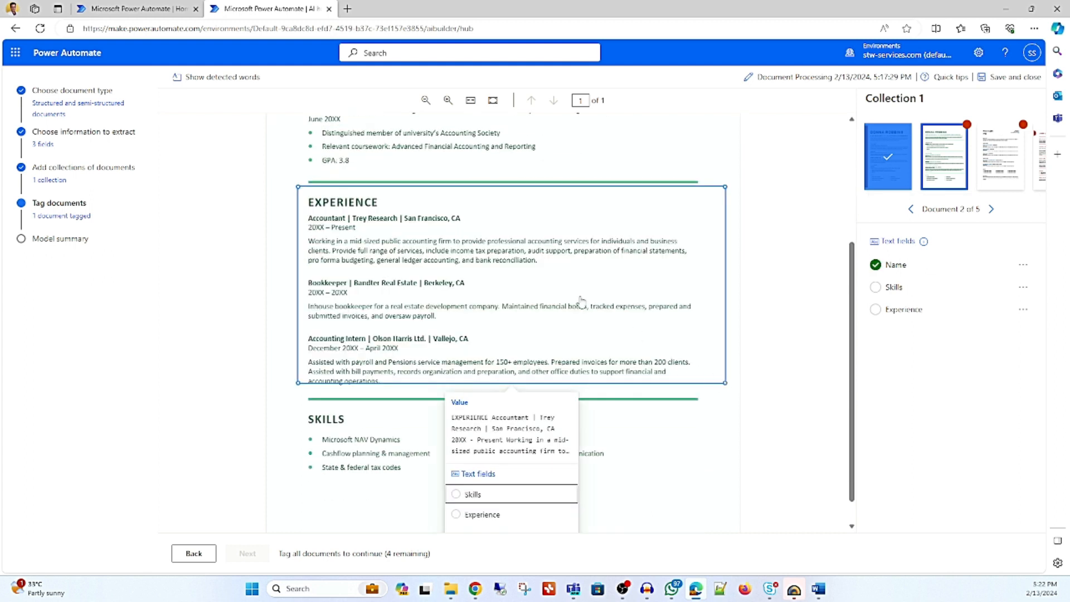
left_click(518, 527)
scroll(524, 460, "down", 1)
left_click_drag(296, 378, 681, 475)
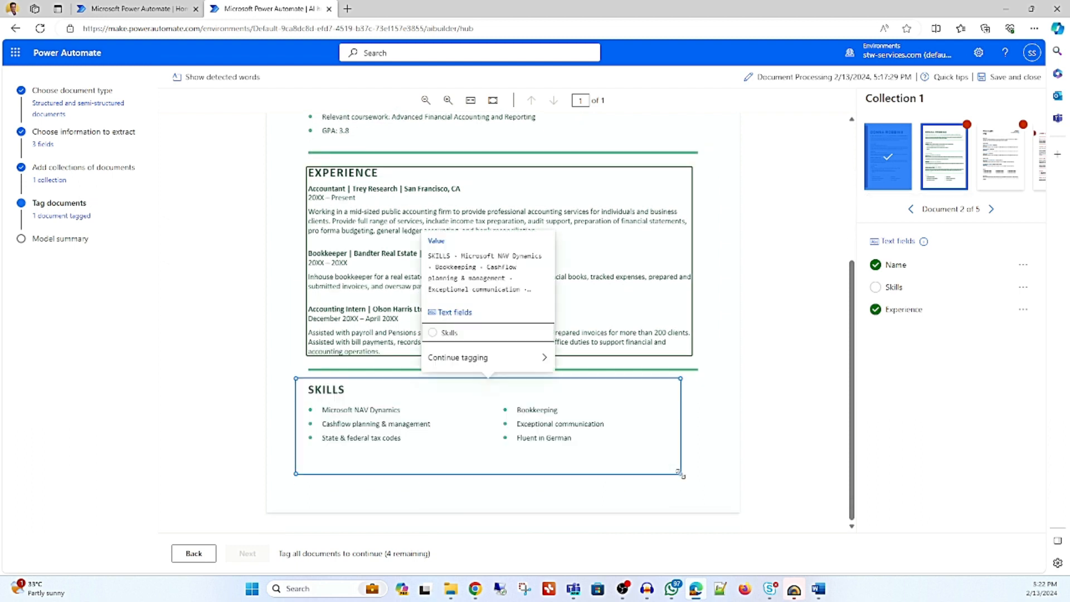
left_click(480, 337)
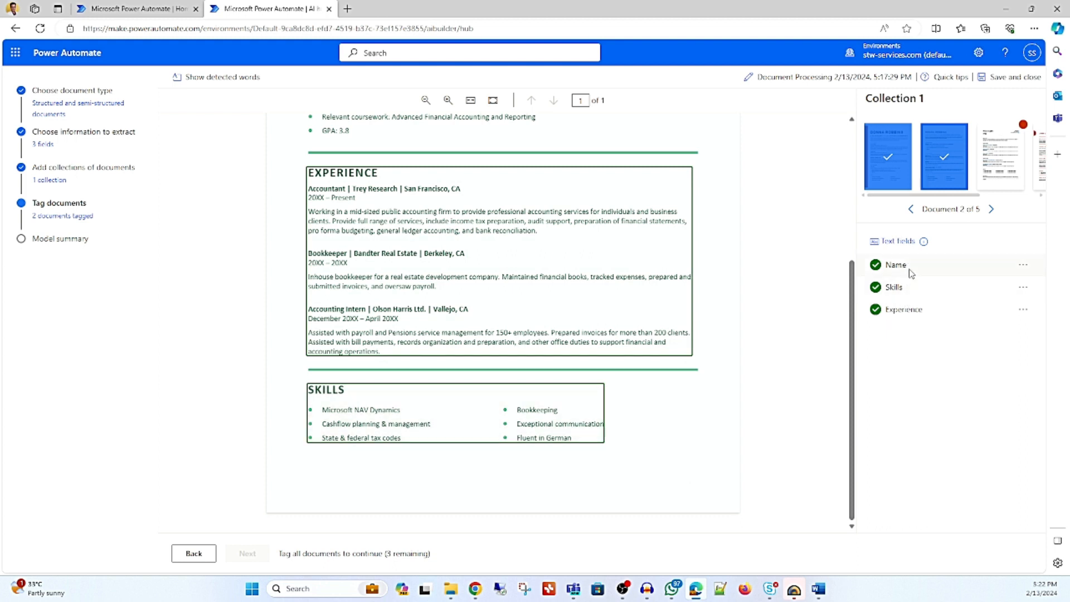
Open the third resume, Basic sales, and tag only the upper line of the candidate's name heading as the Name field.
left_click(998, 167)
scroll(457, 294, "down", 2)
scroll(454, 271, "up", 2)
left_click_drag(304, 155, 463, 184)
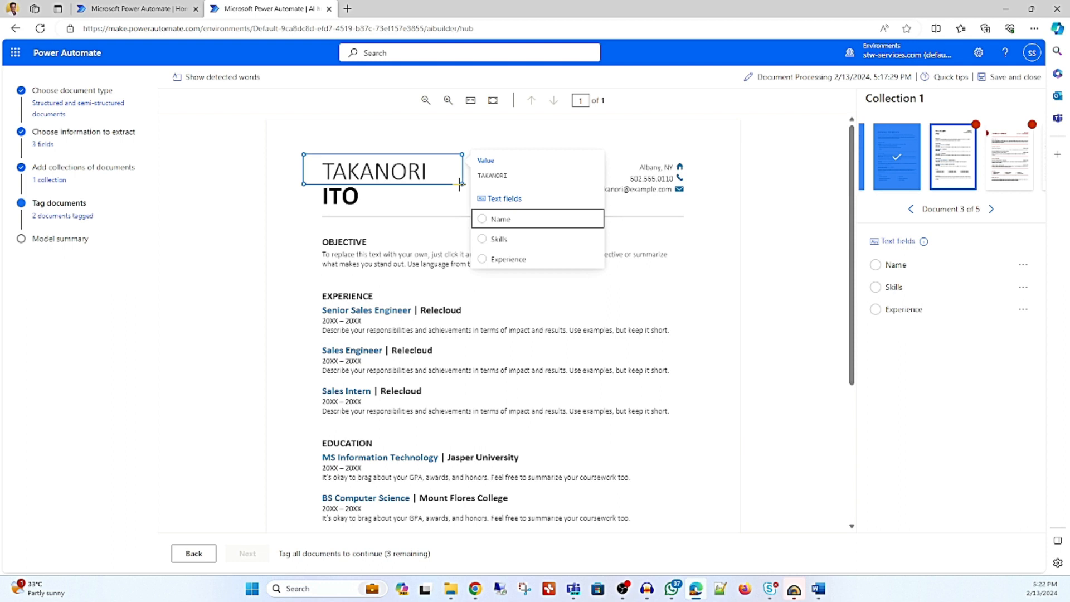
left_click(430, 218)
left_click_drag(321, 159, 427, 179)
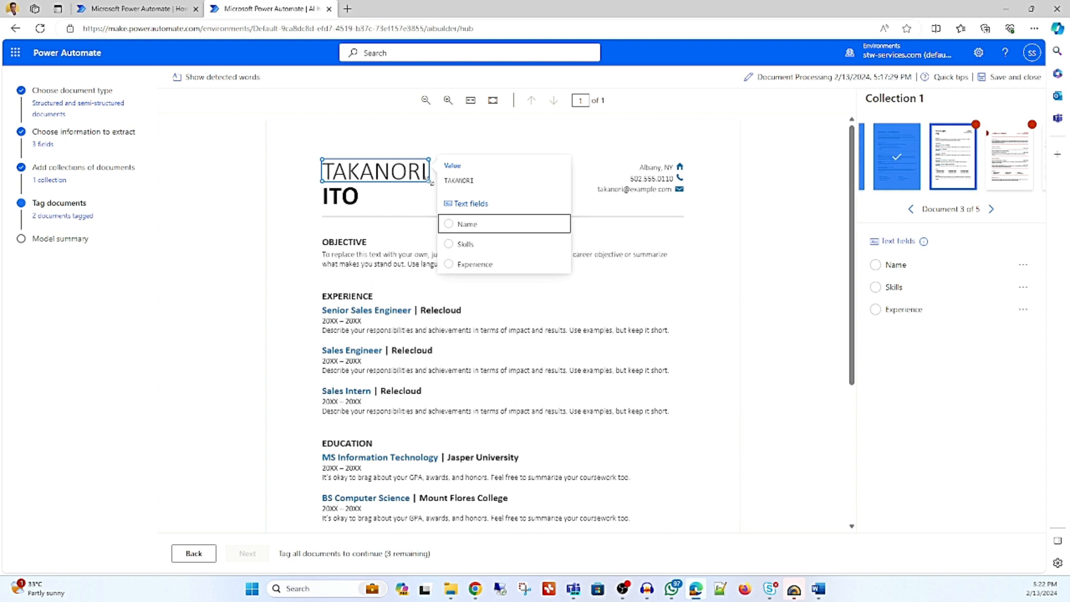
left_click(467, 225)
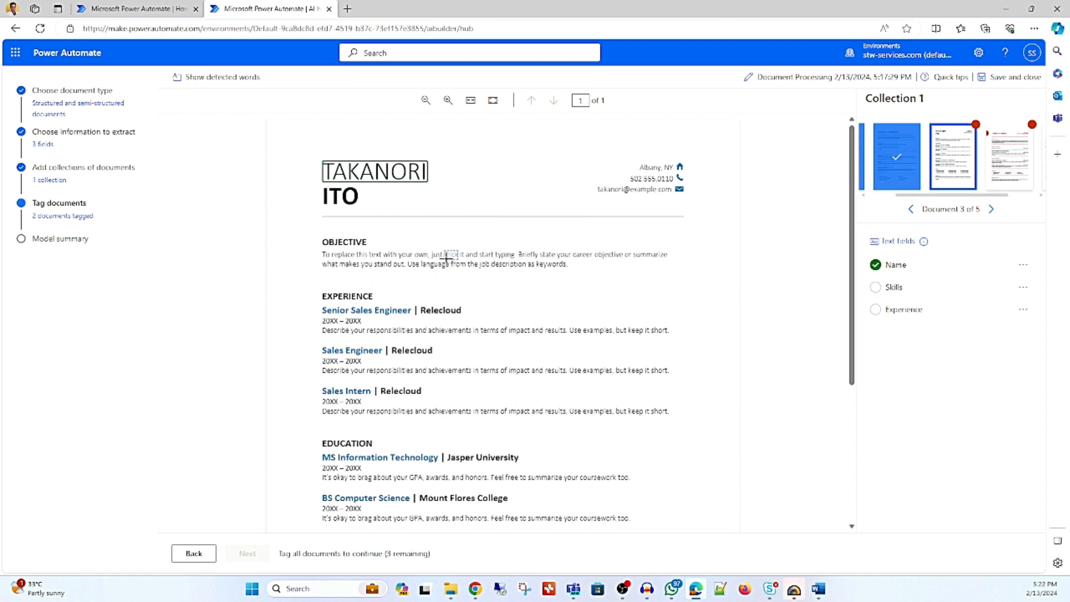
Tag the EXPERIENCE section of the third resume, heading and all three jobs included, as the Experience field.
scroll(446, 257, "down", 3)
scroll(446, 258, "up", 3)
scroll(441, 300, "down", 1)
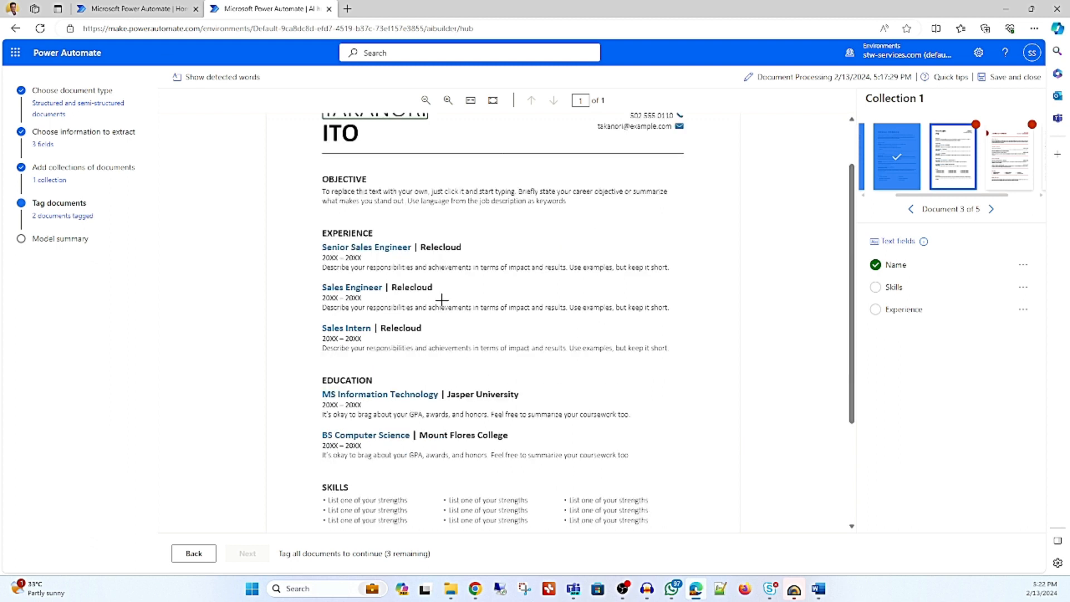
left_click_drag(310, 219, 695, 370)
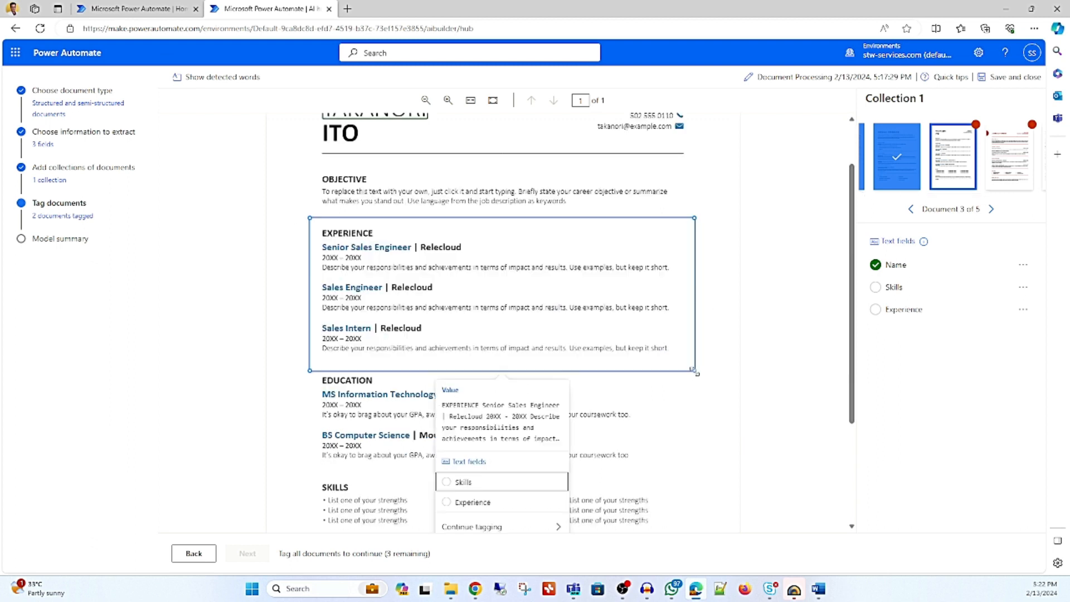
left_click(502, 501)
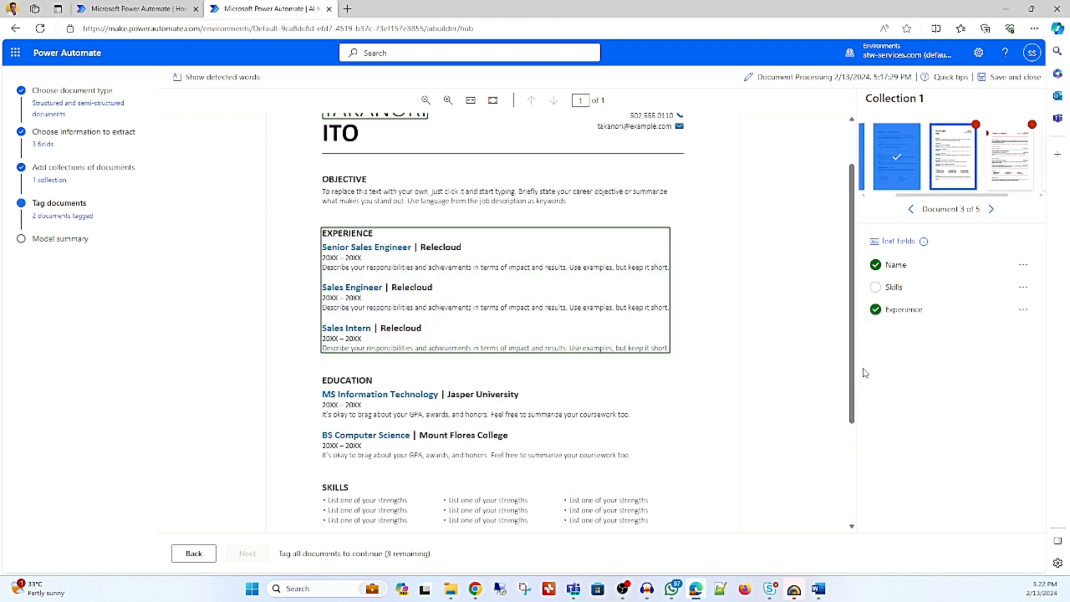
Tag the SKILLS section of the third resume, heading and all three bullet columns included, as the Skills field.
scroll(474, 397, "down", 1)
scroll(473, 396, "down", 4)
left_click_drag(314, 322, 672, 380)
left_click(502, 275)
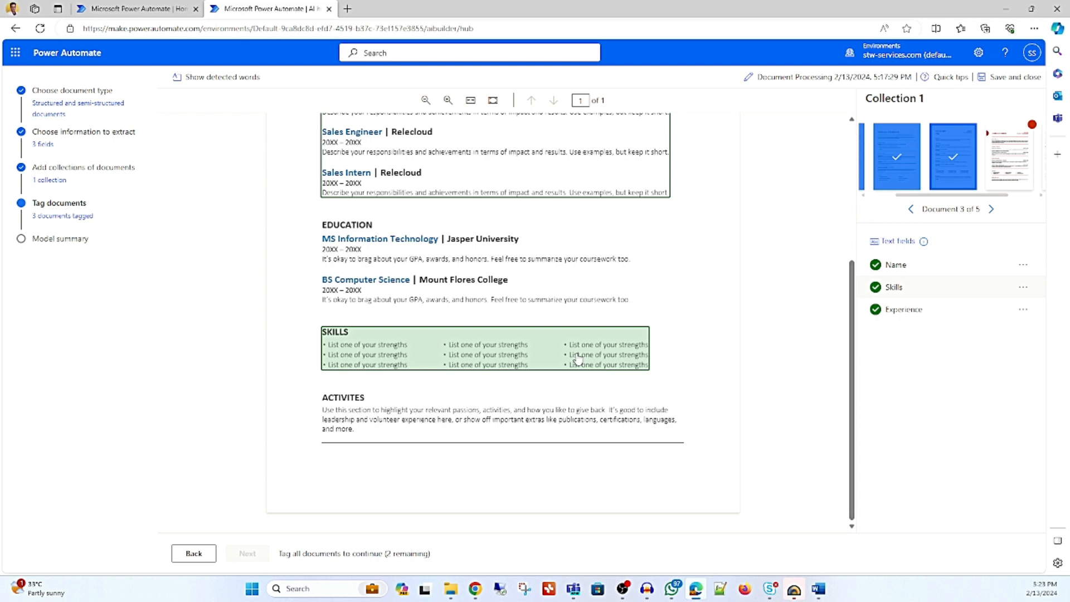
Open the fourth resume, Project management, and tag the candidate's name on its first page as the Name field.
left_click(1008, 162)
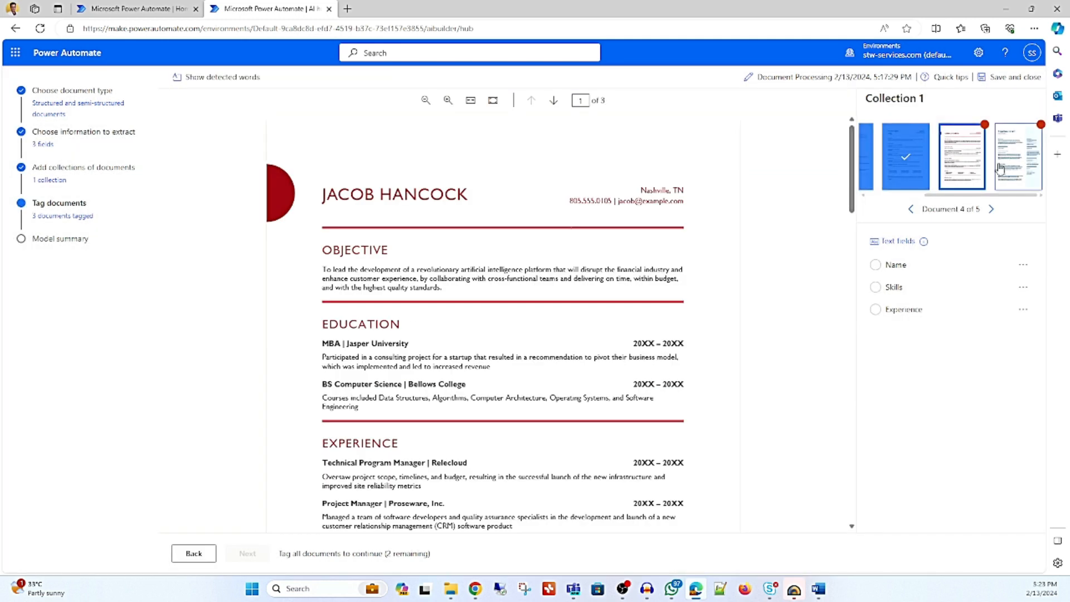
left_click_drag(320, 183, 468, 205)
left_click(510, 254)
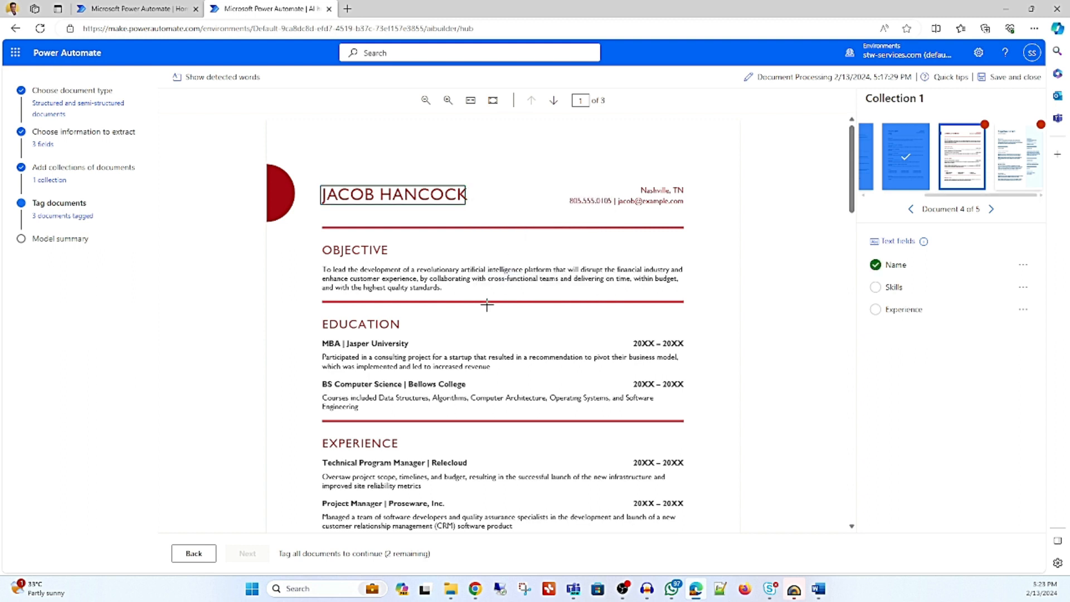
On the fourth resume's first page, tag the EXPERIENCE section as Experience and the SKILLS section as Skills, headings included.
scroll(474, 315, "down", 1)
scroll(446, 335, "down", 1)
left_click_drag(361, 327, 700, 404)
left_click(537, 270)
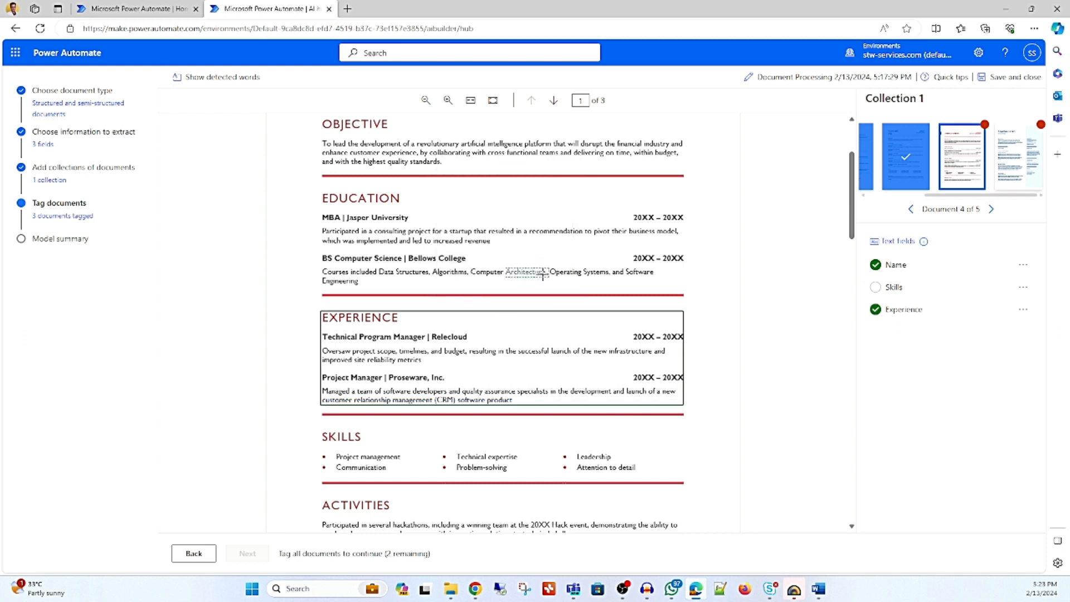
scroll(543, 274, "down", 4)
left_click_drag(316, 174, 658, 220)
left_click(509, 333)
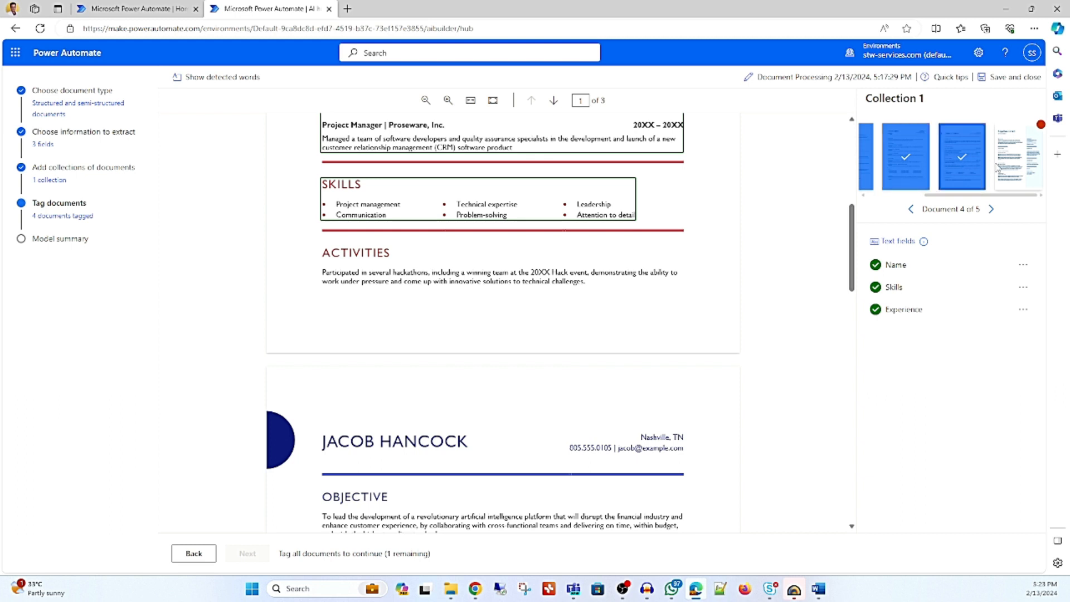
Open the fifth resume, Simple UIUX designer, and tag the candidate's name heading as the Name field.
left_click(996, 161)
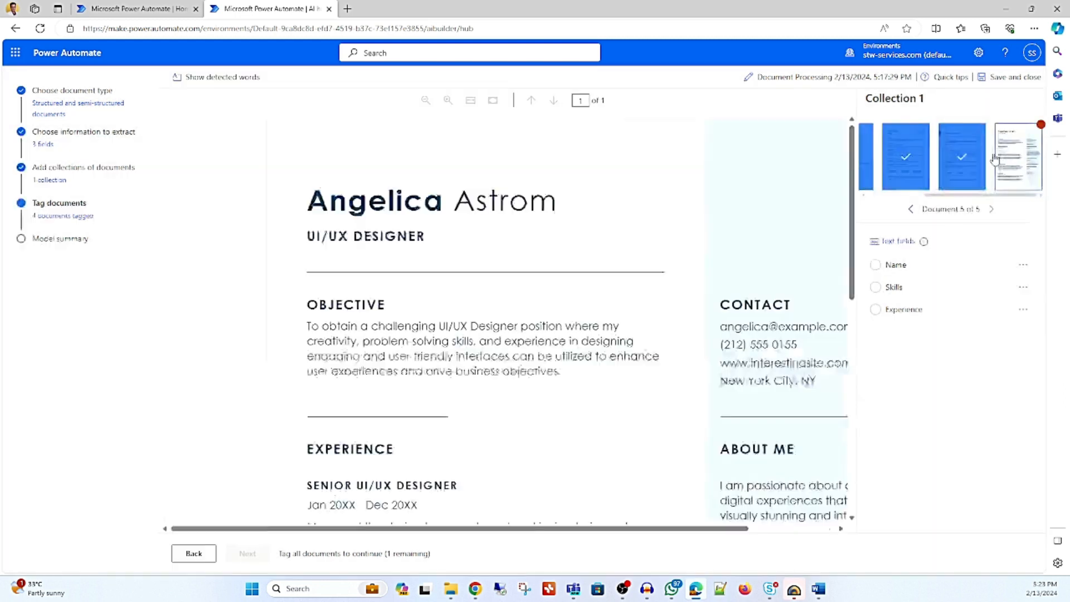
left_click_drag(288, 163, 482, 184)
left_click(524, 220)
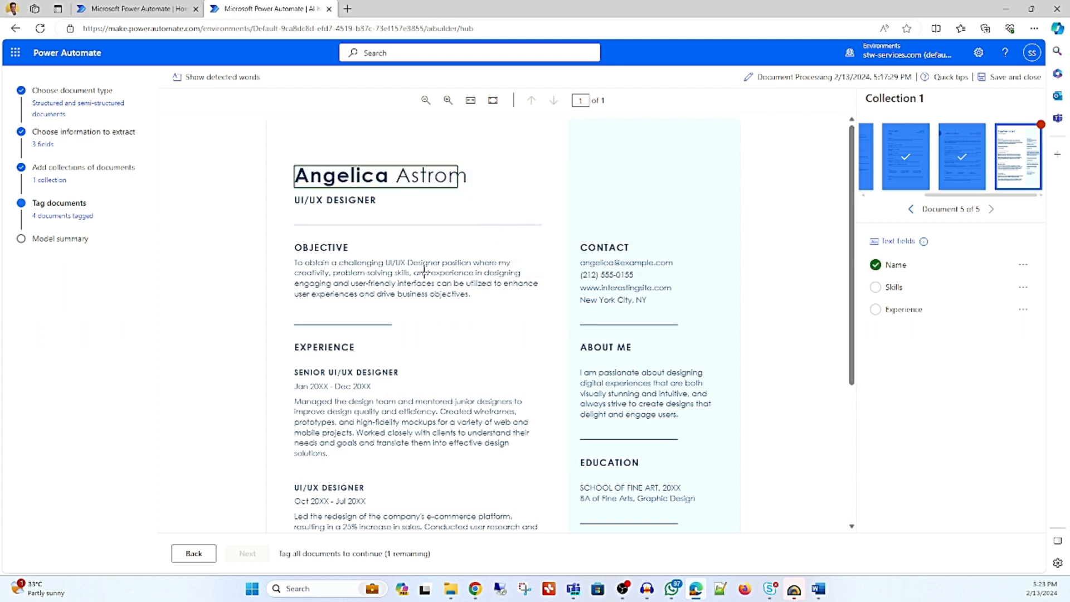
Tag the fifth resume's full EXPERIENCE column as Experience and its SKILLS section in the side column as Skills.
scroll(425, 272, "down", 3)
left_click_drag(292, 148, 535, 475)
left_click(579, 267)
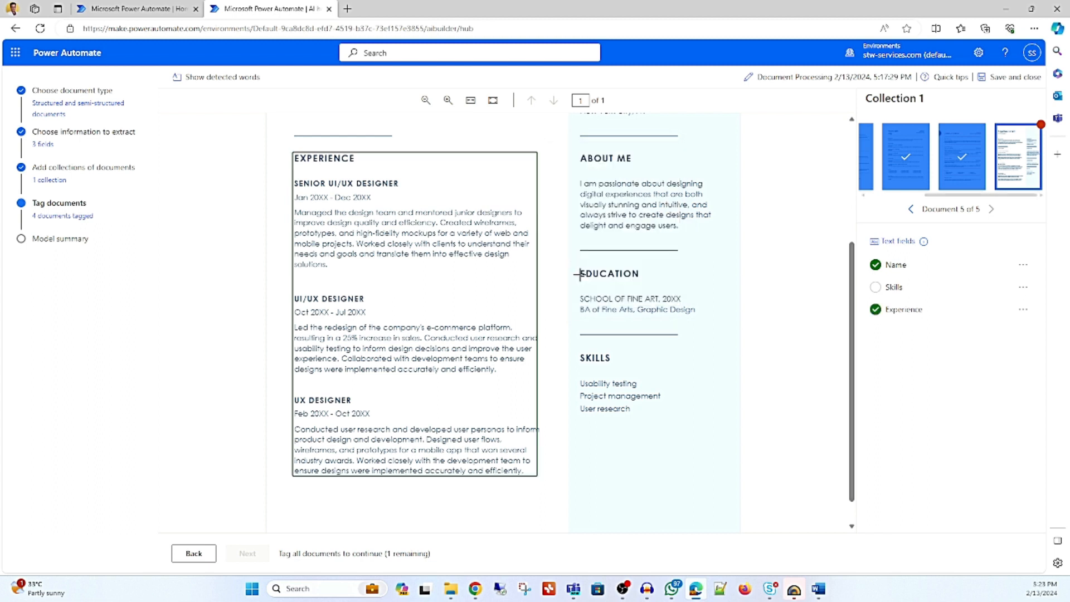
left_click_drag(578, 348, 660, 425)
mouse_move(519, 350)
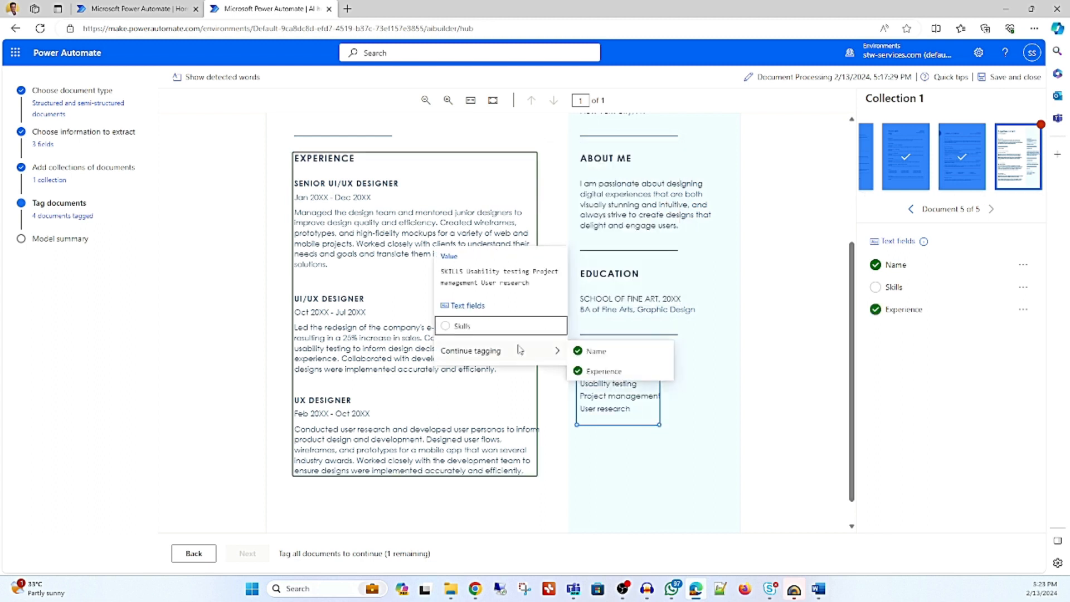
left_click(474, 327)
scroll(502, 314, "up", 3)
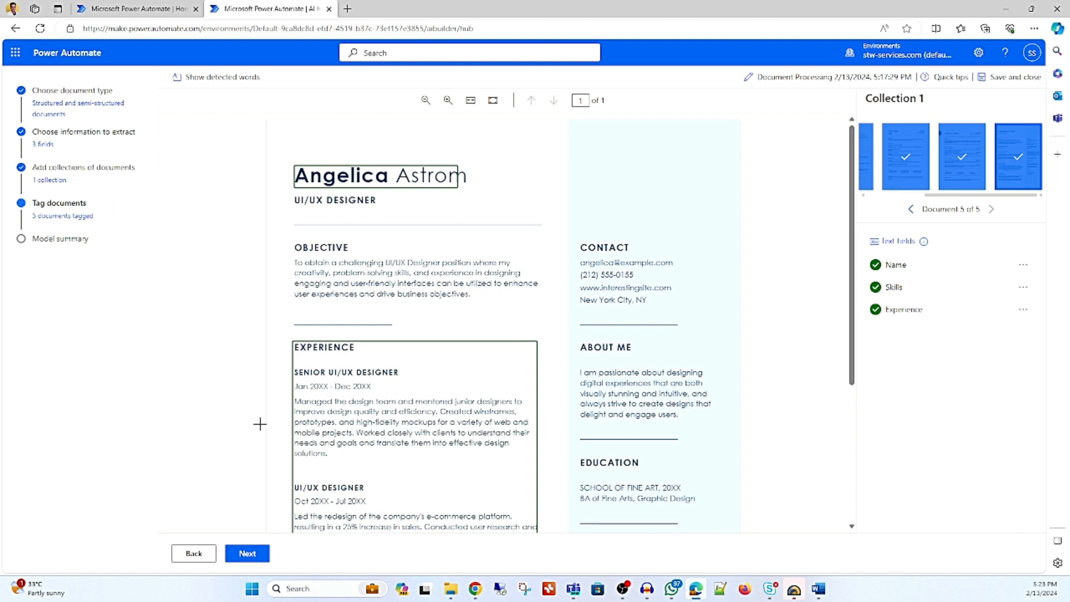
Proceed to the model summary, start training the model and go to the AI models list.
left_click(247, 554)
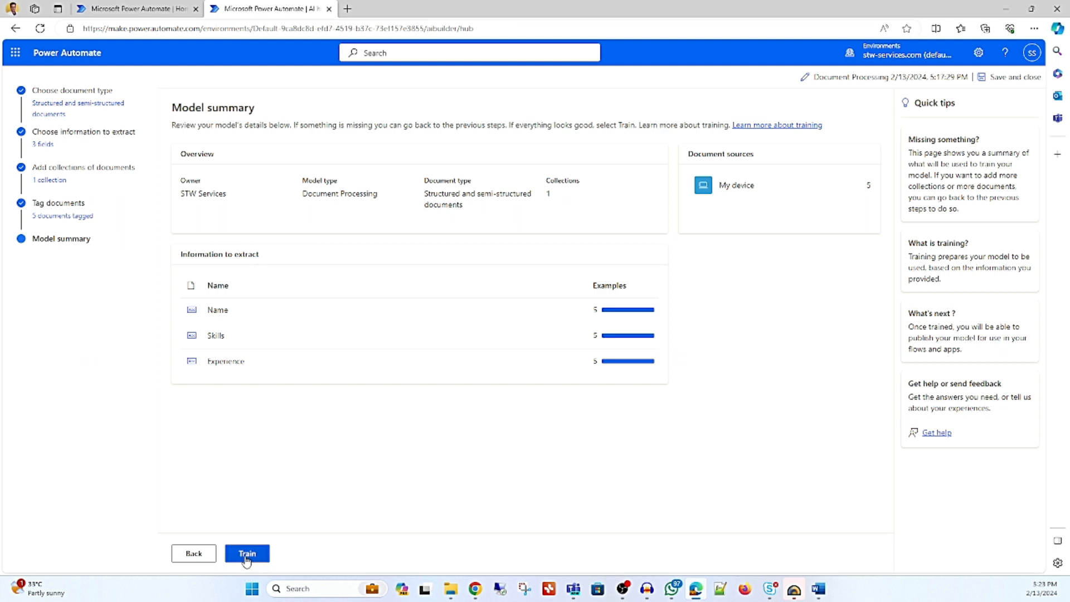
left_click(247, 553)
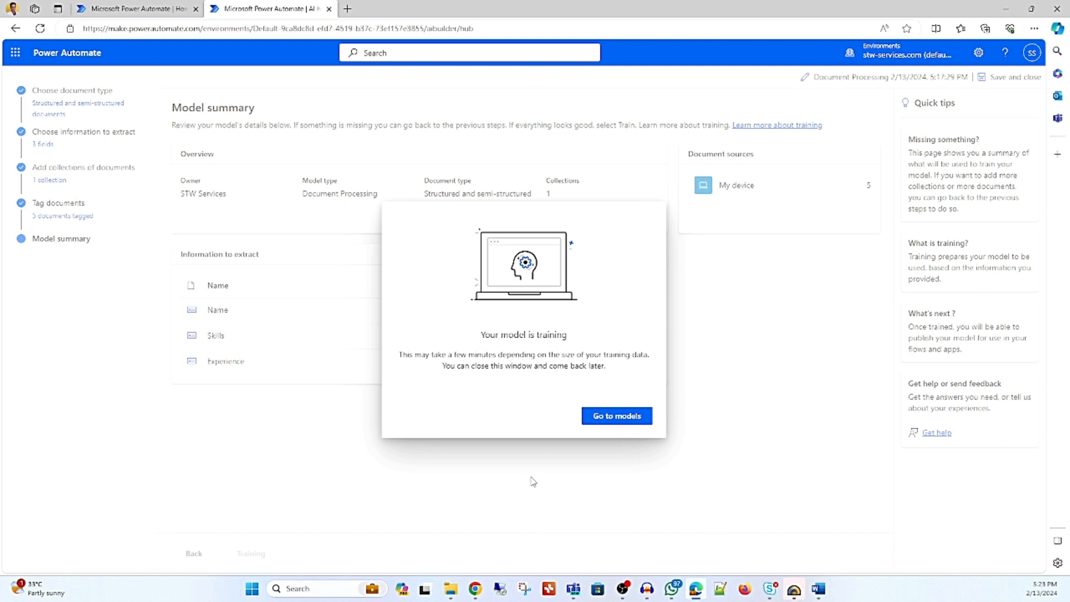
left_click(618, 416)
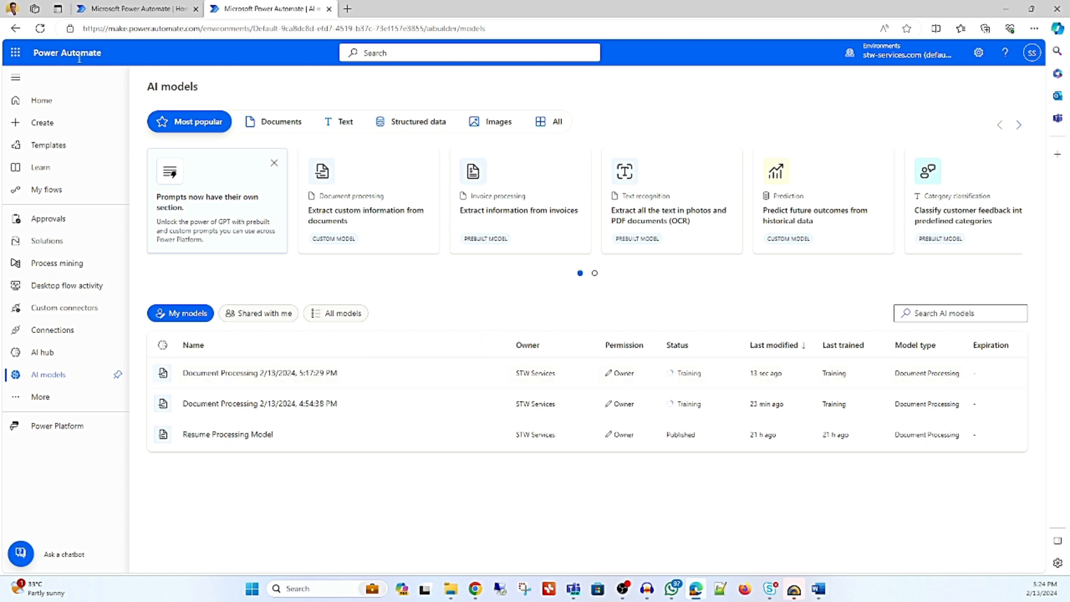
Refresh the AI models list and open the Document Processing 2/13/2024, 5:17:29 PM model for editing.
left_click(40, 28)
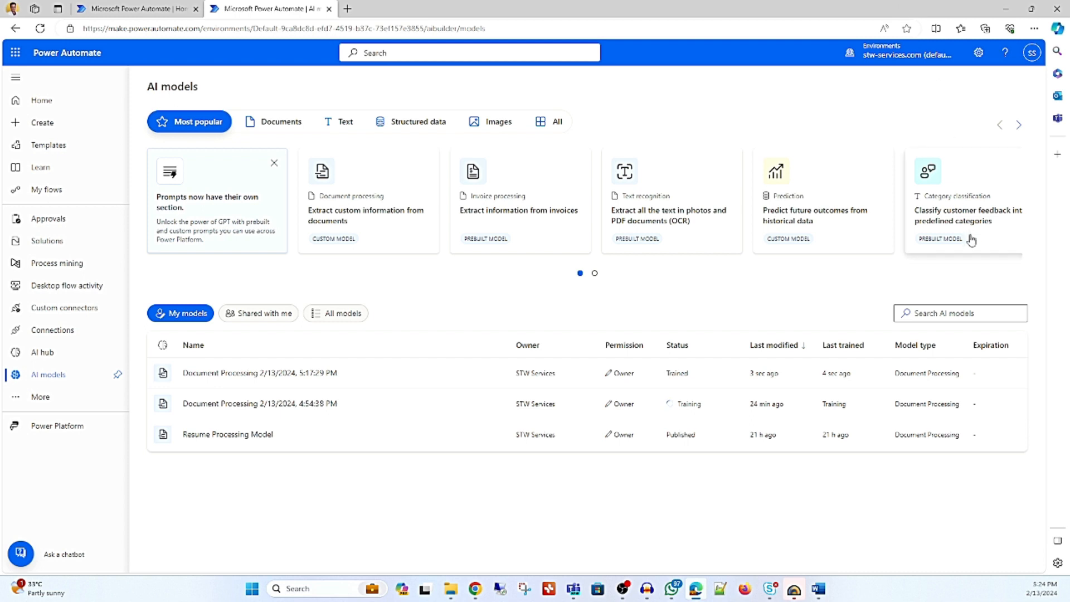
left_click(285, 373)
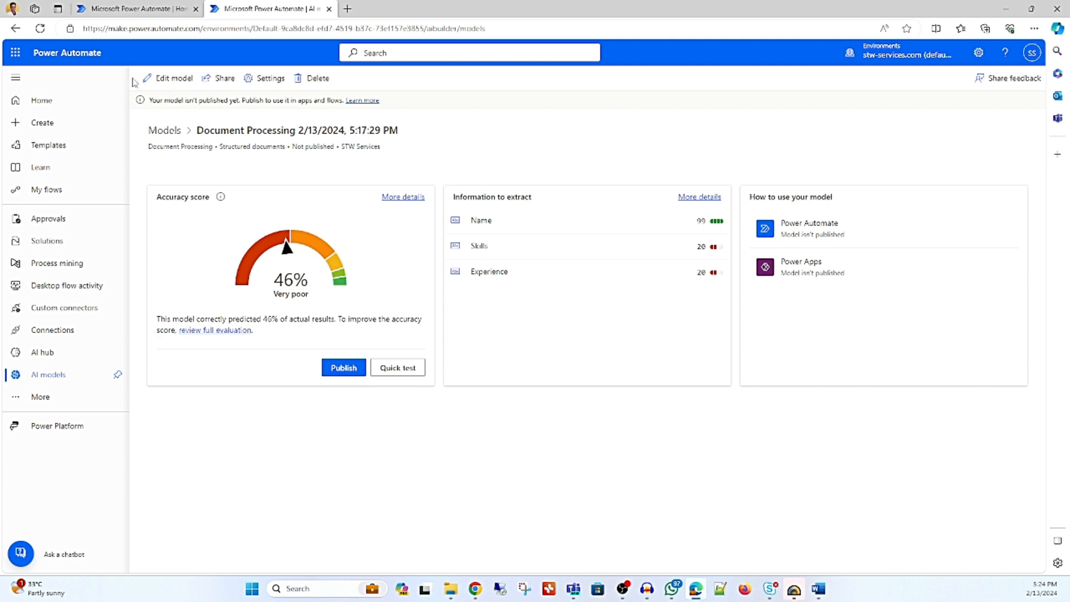
left_click(167, 78)
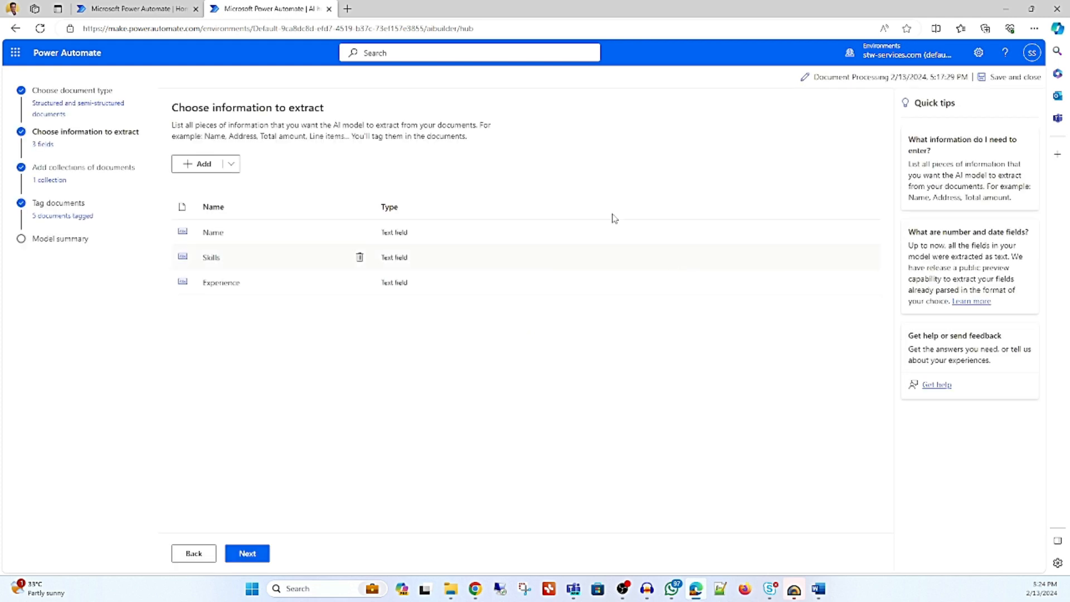
Rename the model to "Extract Information from Resume".
left_click(842, 78)
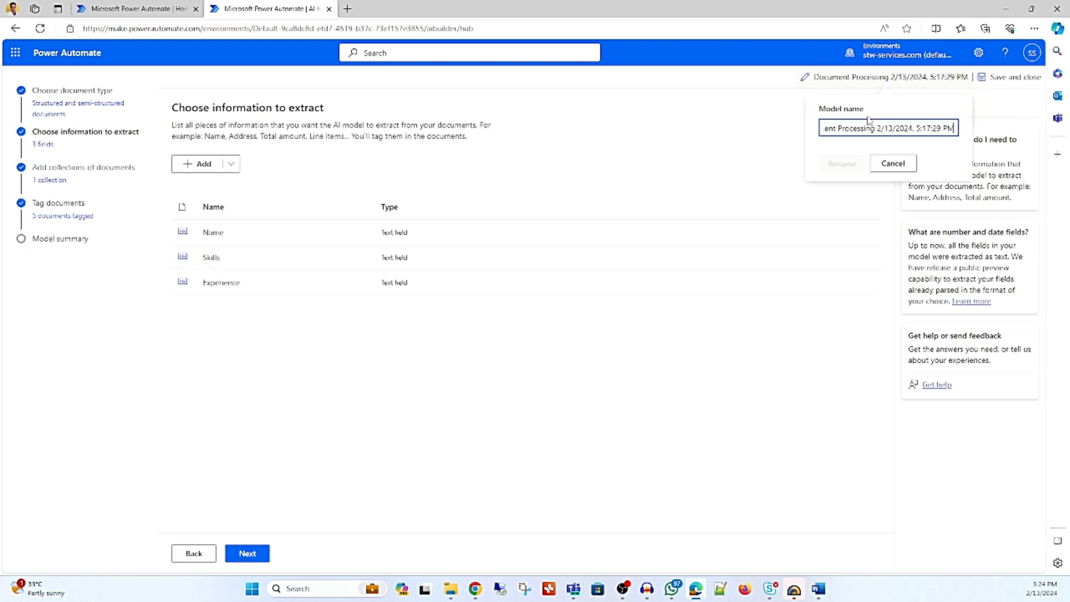
left_click_drag(826, 129, 988, 124)
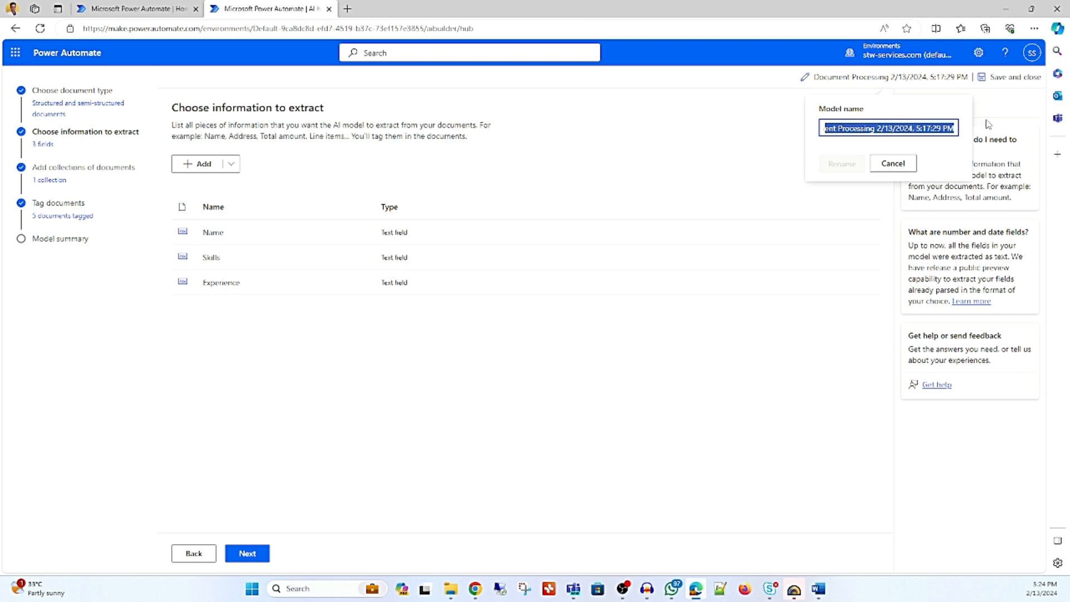
key("BackSpace")
key("BackSpace")
key("BackSpace")
key("BackSpace")
key("BackSpace")
key("BackSpace")
type("Te")
key("BackSpace")
key("BackSpace")
type("Extract Information from Resume")
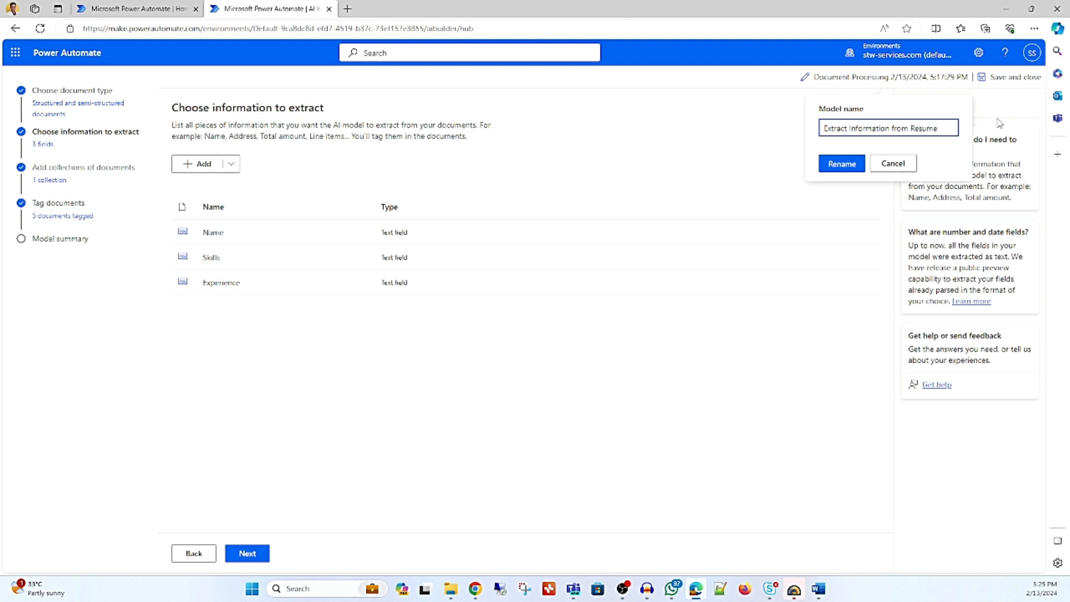
left_click(846, 160)
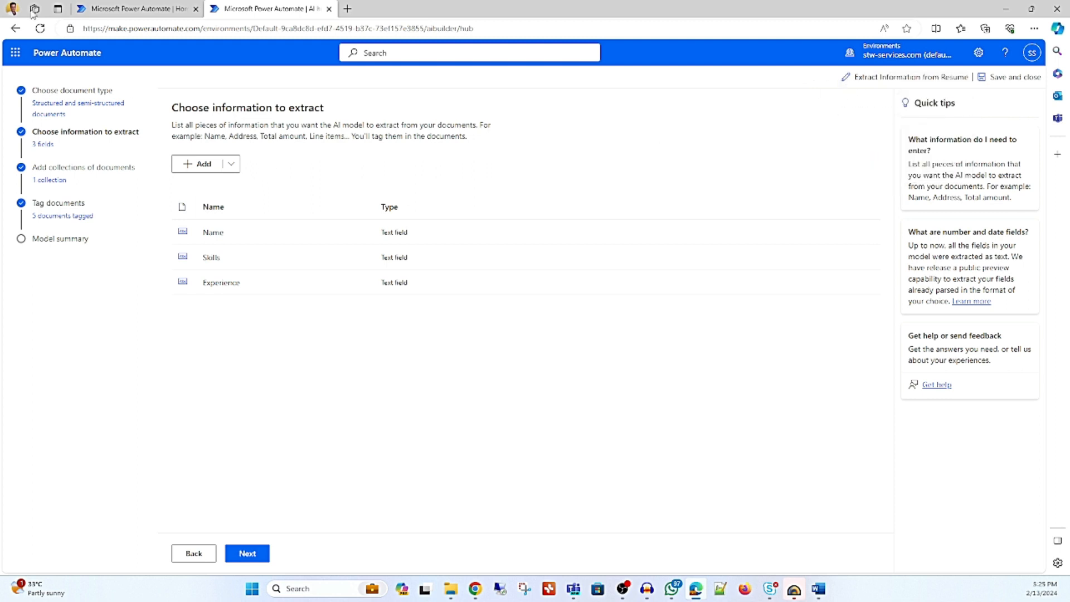
Advance through the remaining setup stages to the model summary and retrain the model, overwriting the last trained version.
left_click(242, 554)
left_click(249, 555)
left_click(248, 554)
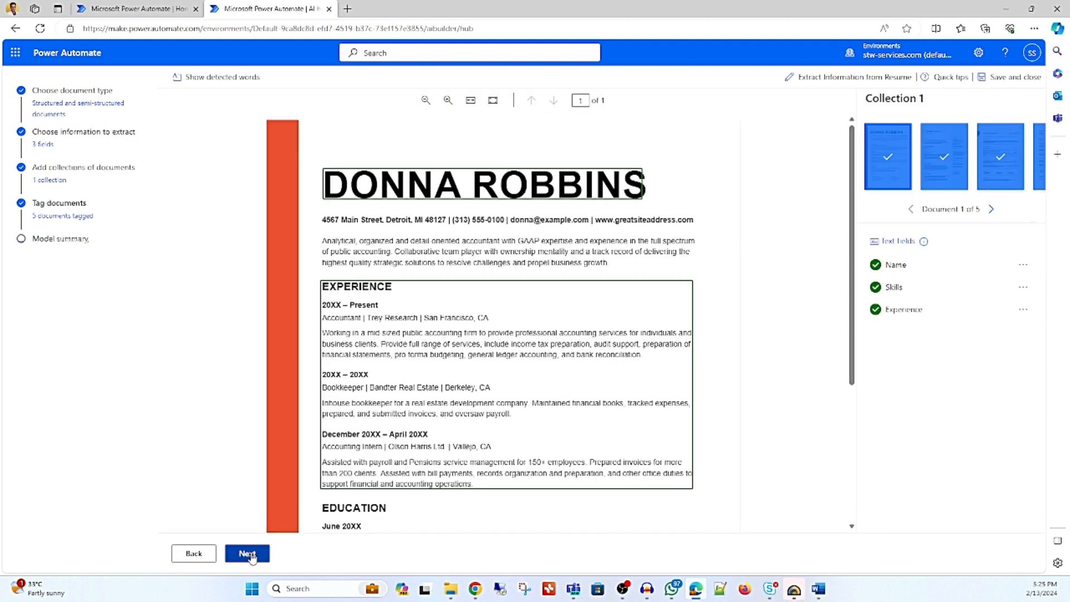
left_click(249, 554)
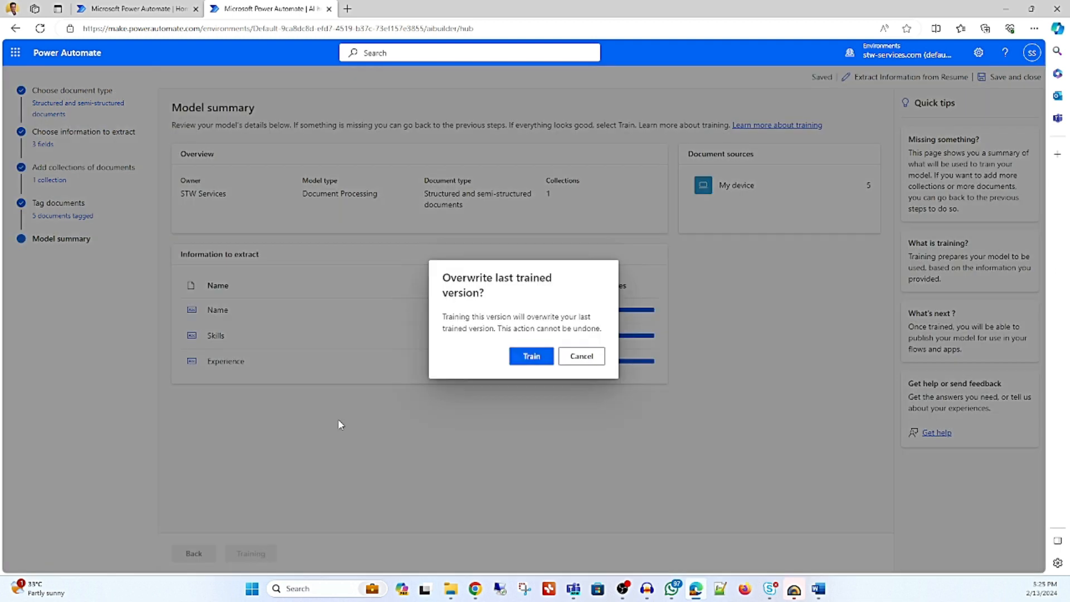
left_click(526, 362)
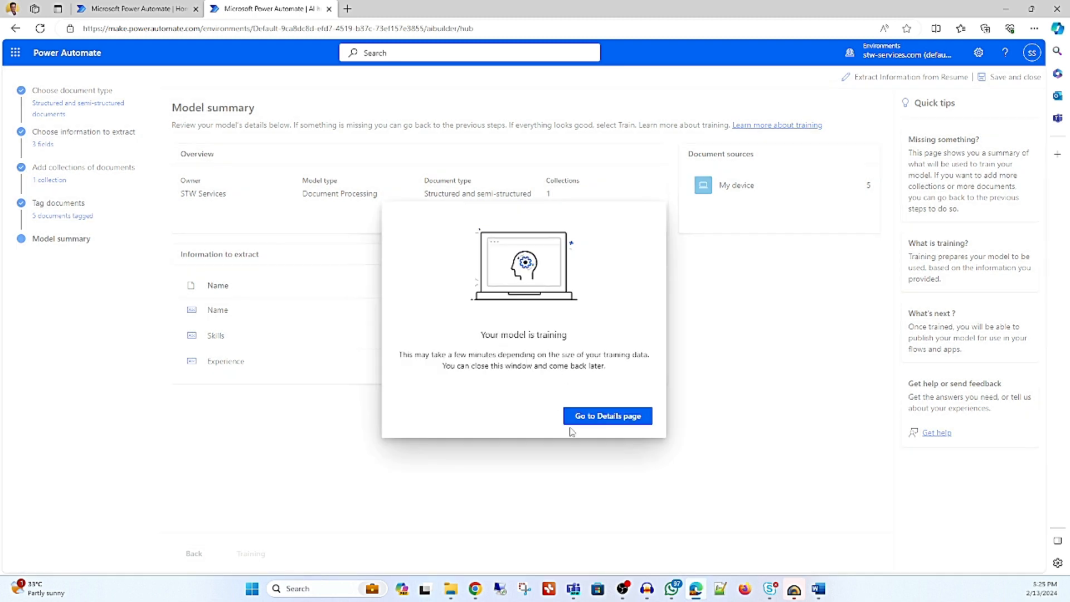
Go to the model's details page and run a quick test on ATS Stylish accounting resume.pdf from the Downloads folder.
left_click(575, 423)
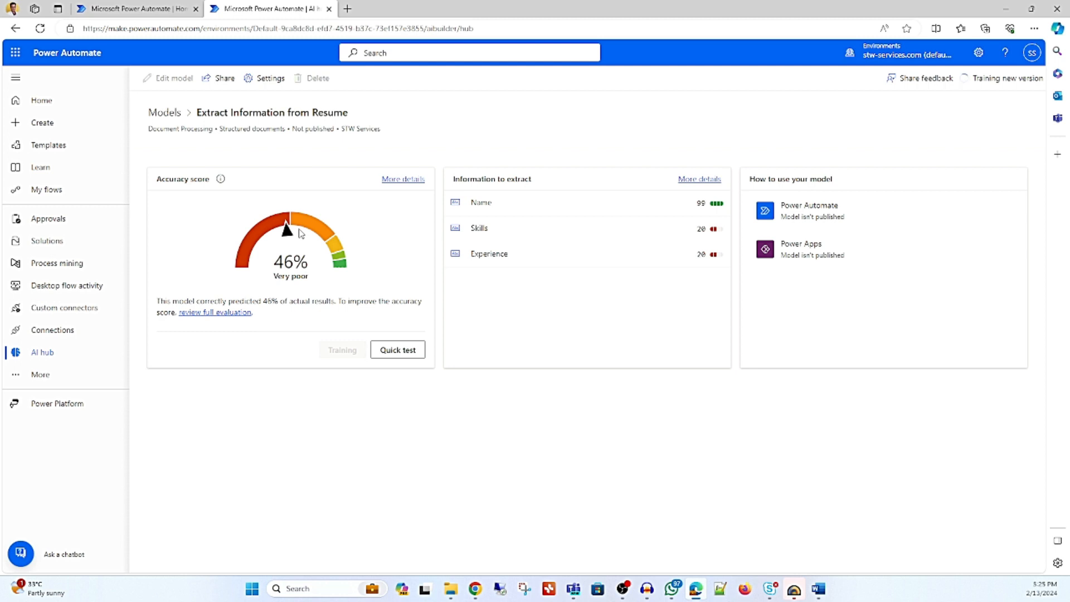
left_click(402, 351)
left_click(594, 386)
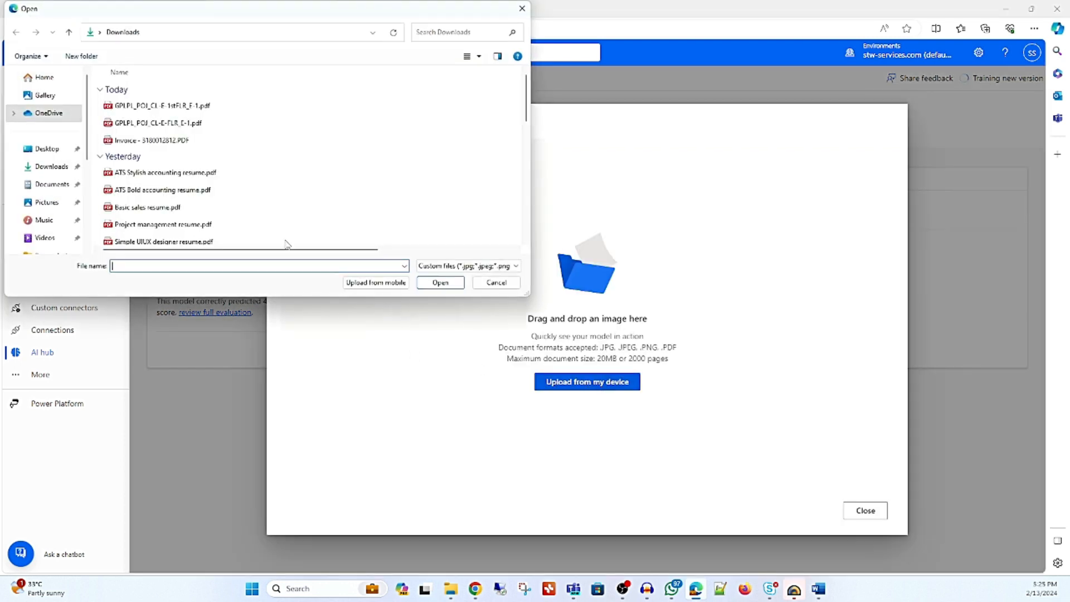
left_click(160, 174)
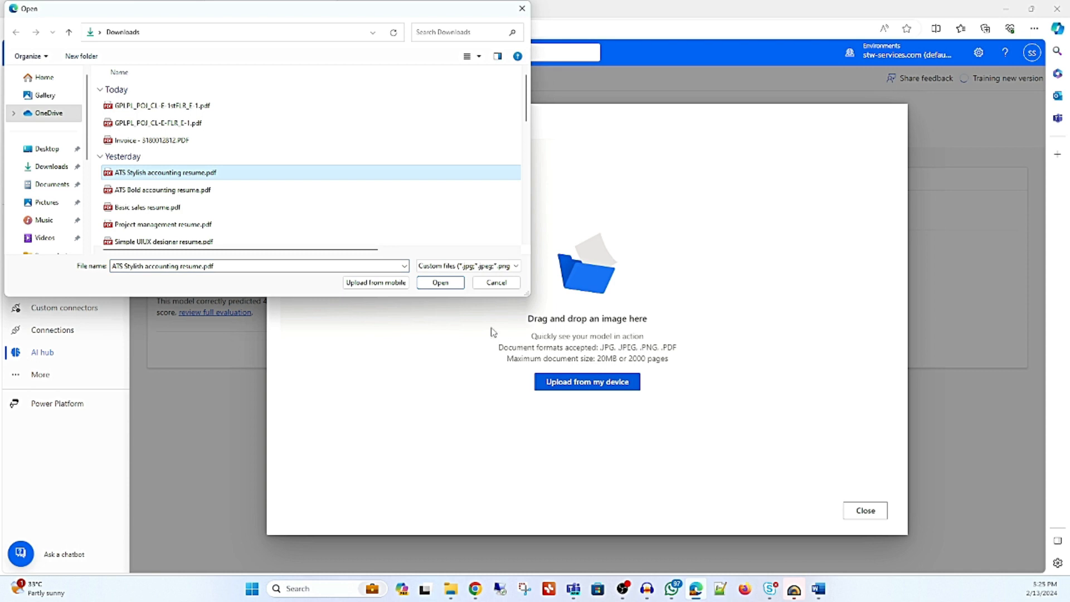
left_click(448, 284)
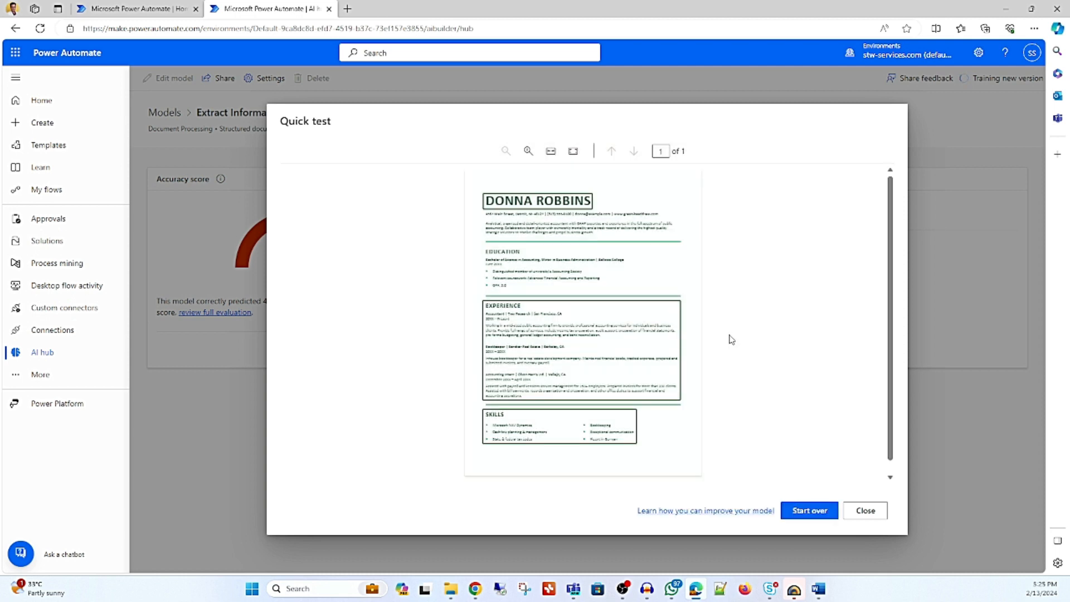
Examine the extracted values and confidence scores of the name, experience and skills fields on the tested resume.
mouse_move(587, 199)
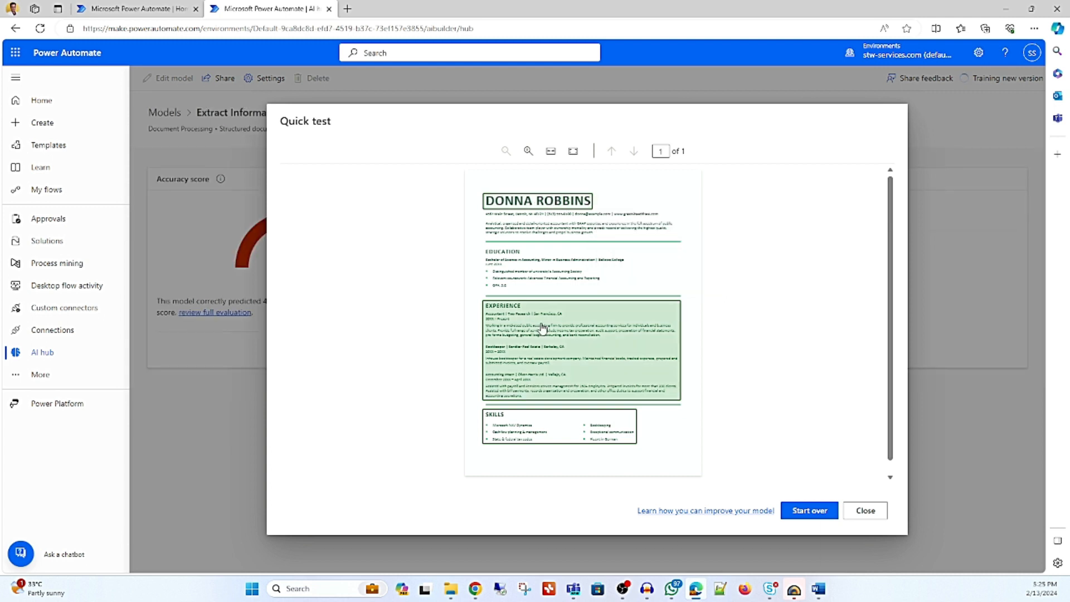
mouse_move(542, 332)
mouse_move(528, 423)
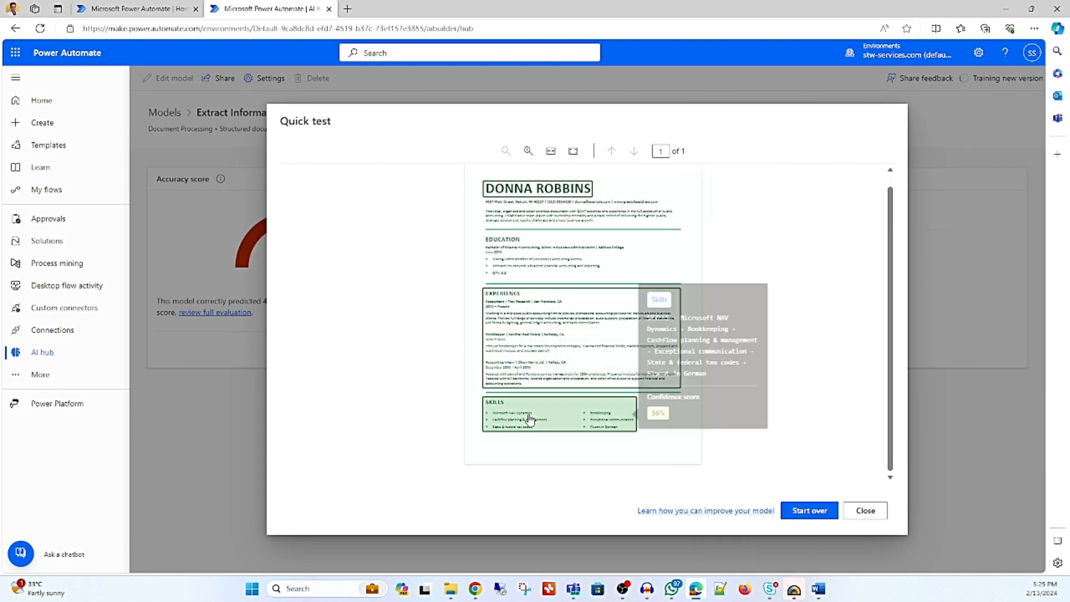